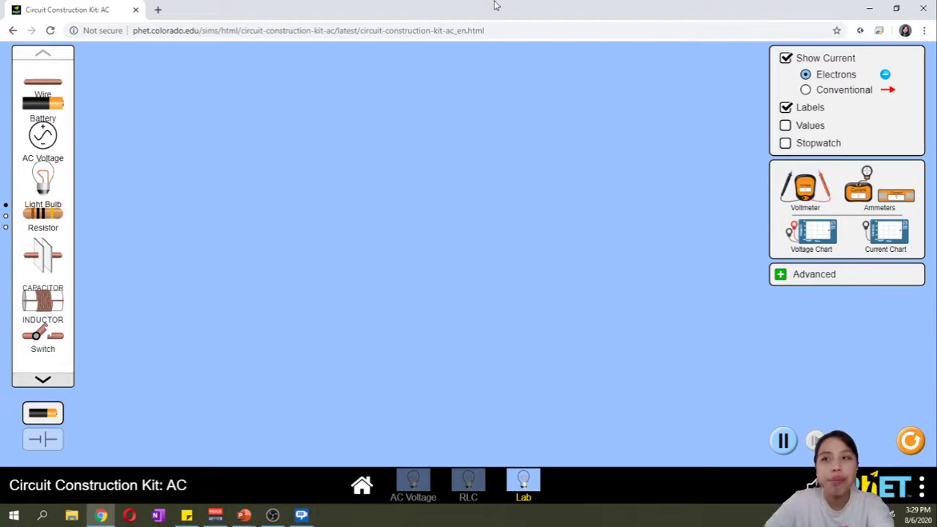
# Step: Place a battery, attach wires to both ends, and extend the right side downward
pyautogui.moveTo(62, 104); pyautogui.dragTo(219, 86)
pyautogui.moveTo(53, 83); pyautogui.dragTo(178, 89)
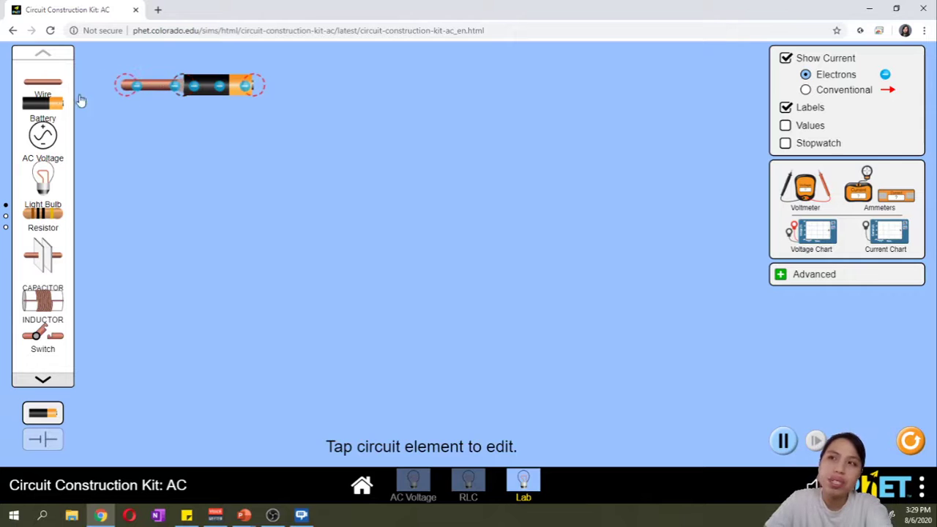
pyautogui.moveTo(41, 86); pyautogui.dragTo(295, 92)
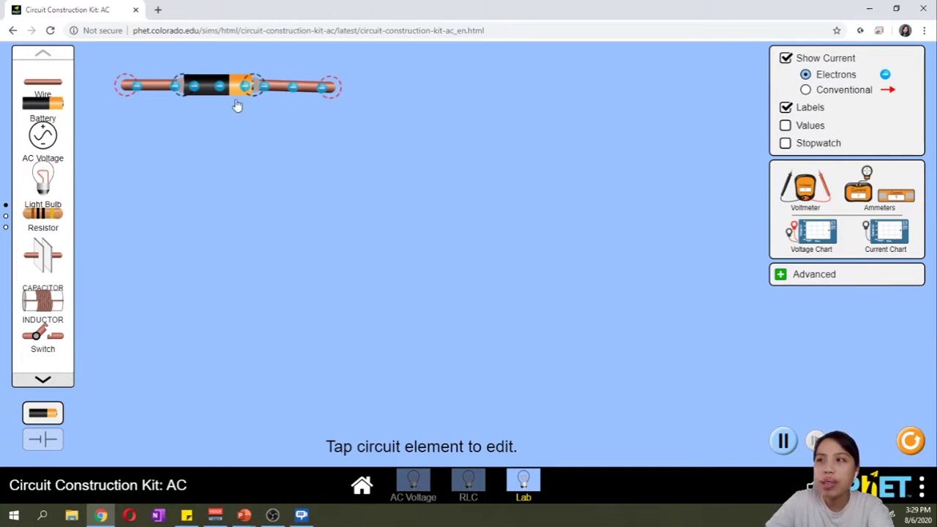
pyautogui.moveTo(336, 96); pyautogui.dragTo(317, 99)
pyautogui.moveTo(59, 86); pyautogui.dragTo(293, 250)
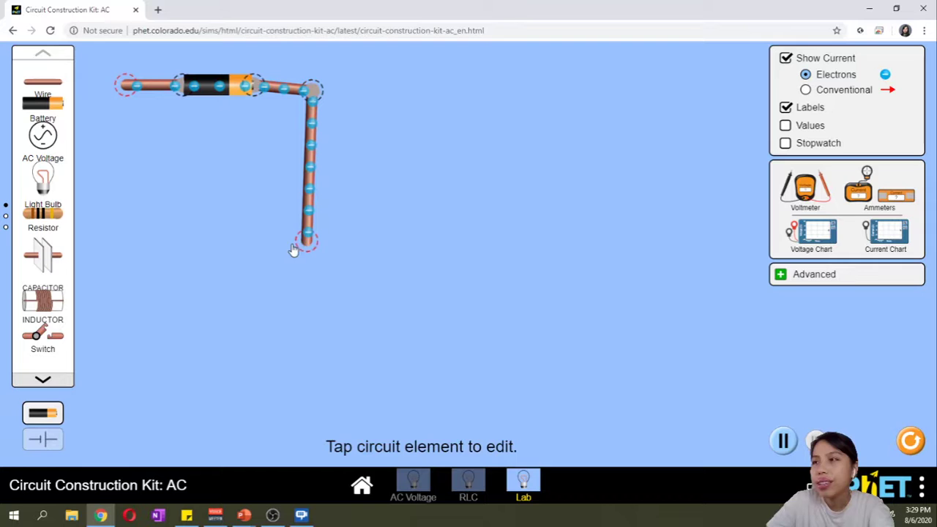
# Step: Add two resistors, stand the left one upright, and wire them to close the series loop
pyautogui.moveTo(49, 213); pyautogui.dragTo(285, 245)
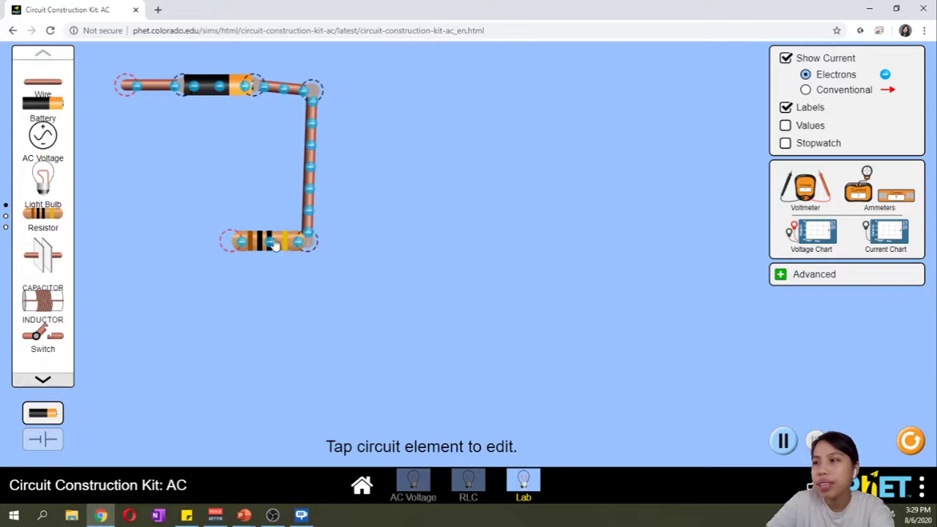
pyautogui.moveTo(36, 83); pyautogui.dragTo(203, 253)
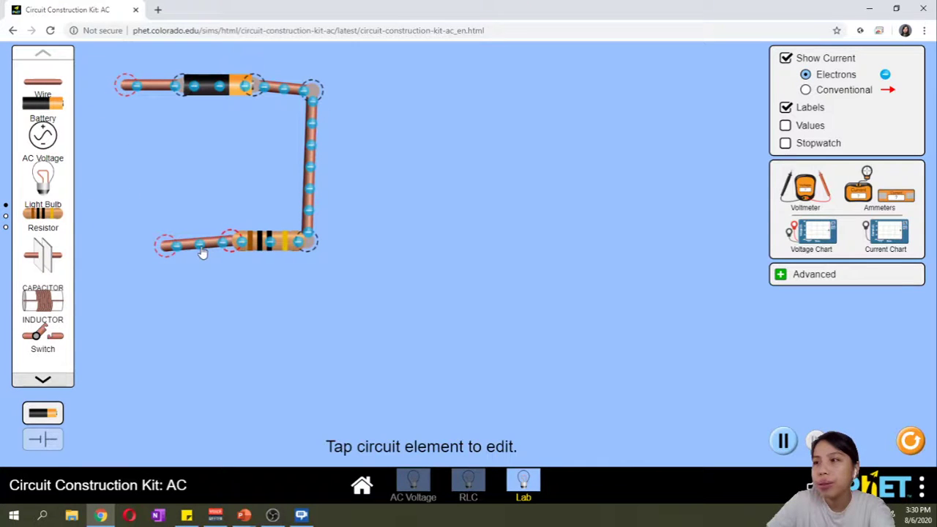
pyautogui.moveTo(42, 213); pyautogui.dragTo(125, 86)
pyautogui.moveTo(102, 152); pyautogui.dragTo(125, 170)
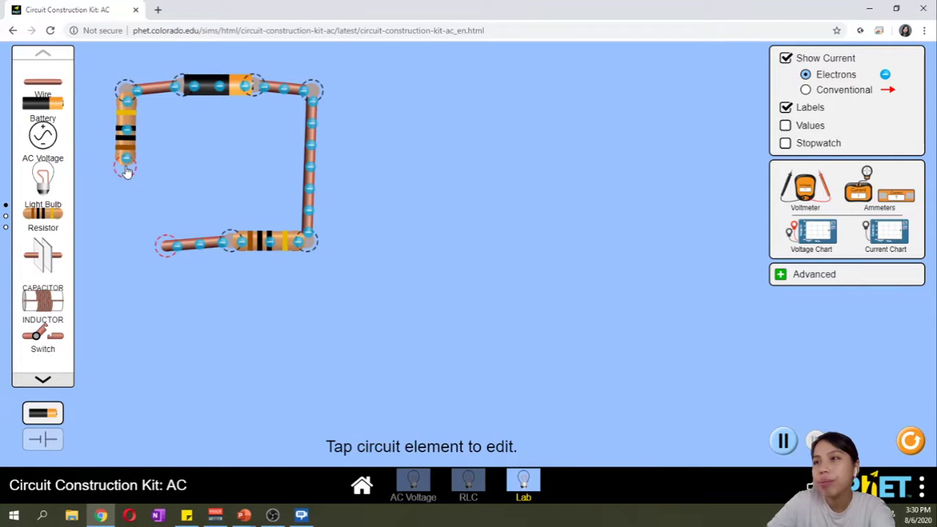
pyautogui.moveTo(48, 88); pyautogui.dragTo(42, 123)
pyautogui.moveTo(167, 246); pyautogui.dragTo(126, 168)
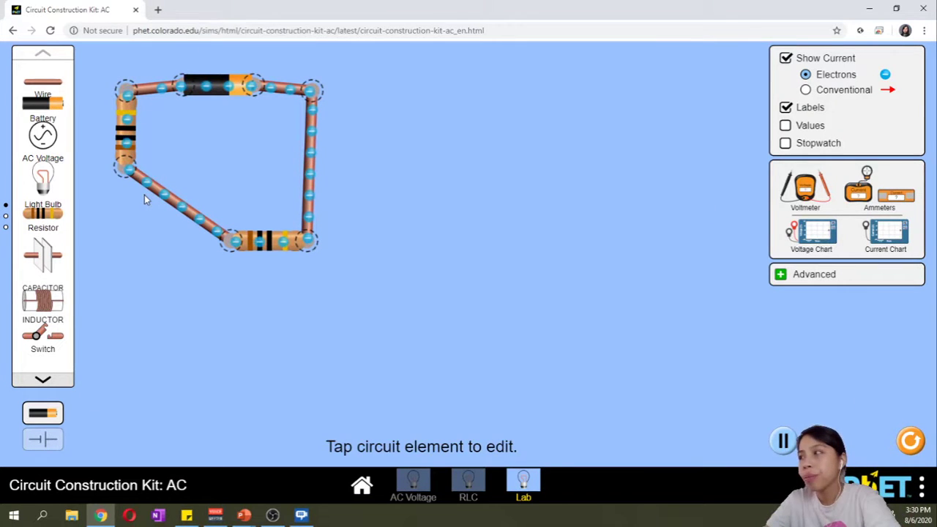
# Step: Show the 9.0 V and 10 Ω labels and probe the battery with a voltmeter reading 9.00 V
pyautogui.click(795, 129)
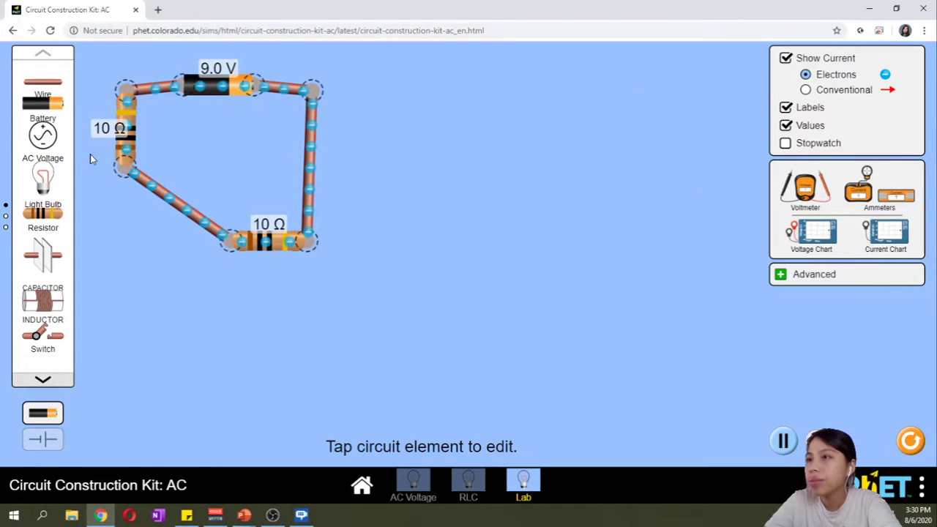
pyautogui.moveTo(805, 192); pyautogui.dragTo(213, 364)
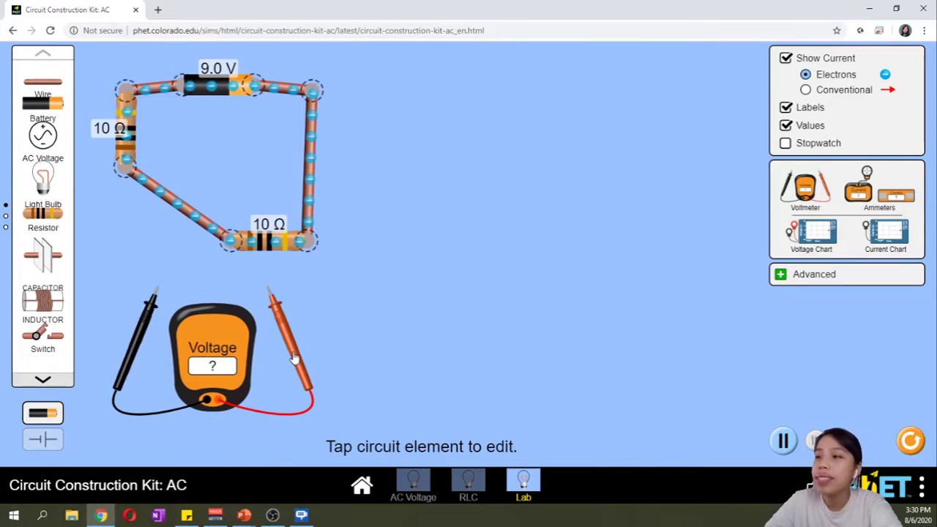
pyautogui.moveTo(294, 357); pyautogui.dragTo(310, 360)
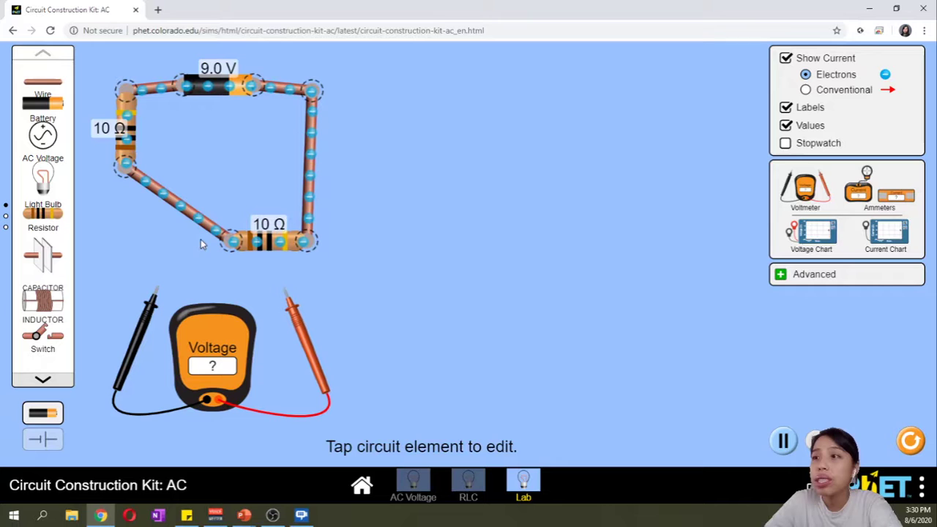
pyautogui.moveTo(300, 322); pyautogui.dragTo(276, 139)
pyautogui.moveTo(146, 322); pyautogui.dragTo(161, 126)
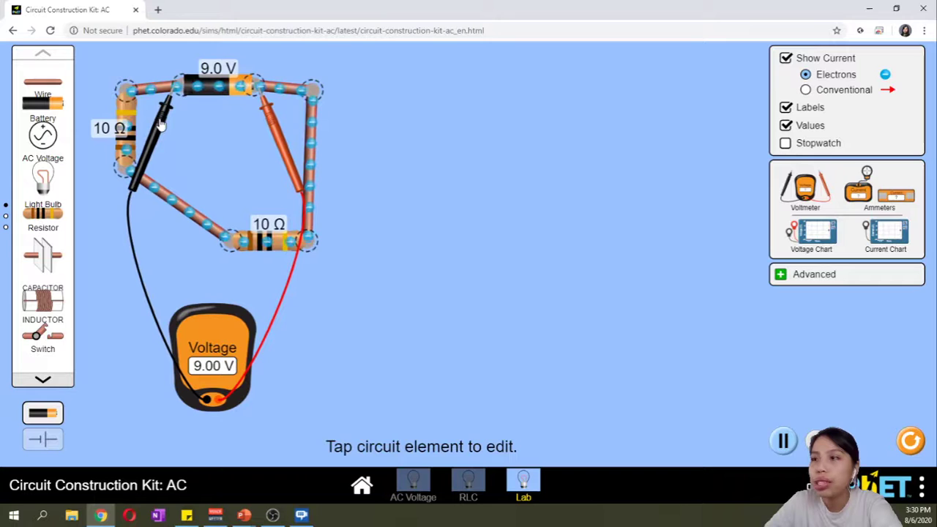
pyautogui.moveTo(263, 124); pyautogui.dragTo(326, 293)
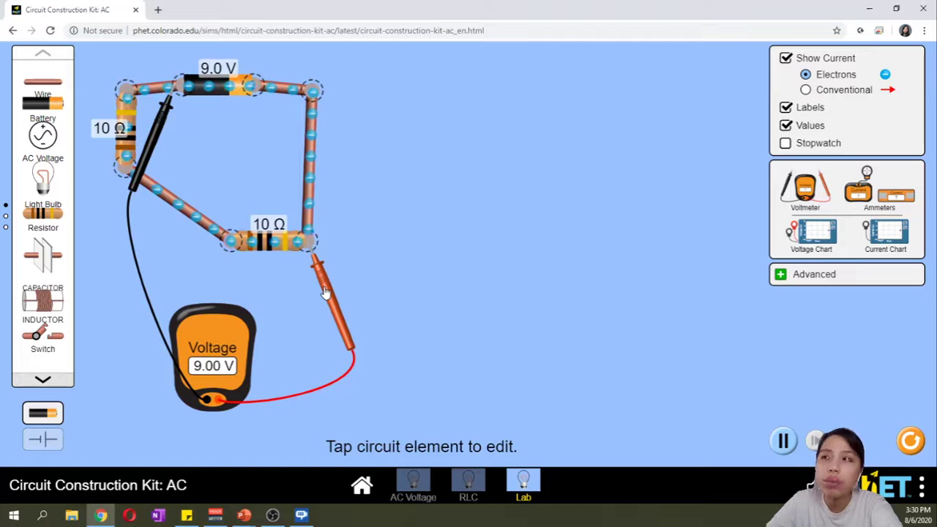
# Step: Show conventional current and place the voltmeter probes around the lower resistor
pyautogui.click(818, 93)
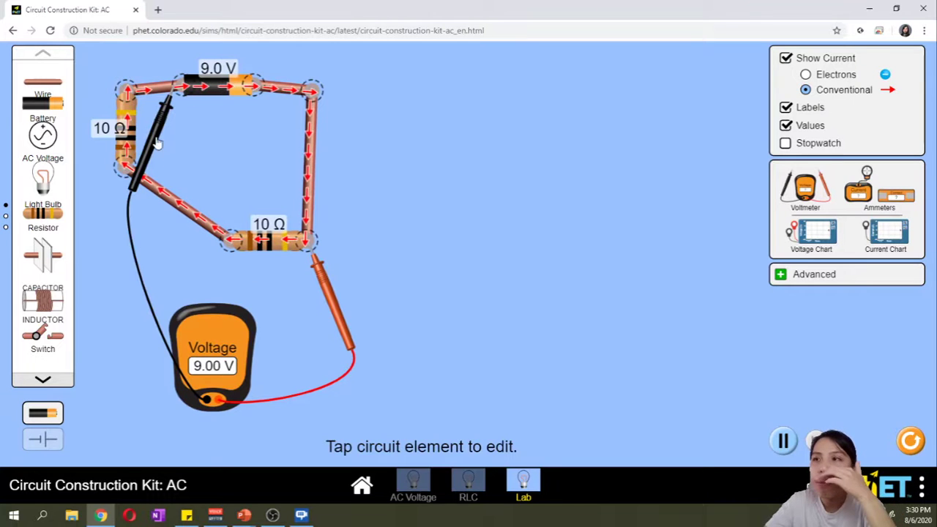
pyautogui.moveTo(161, 157); pyautogui.dragTo(135, 311)
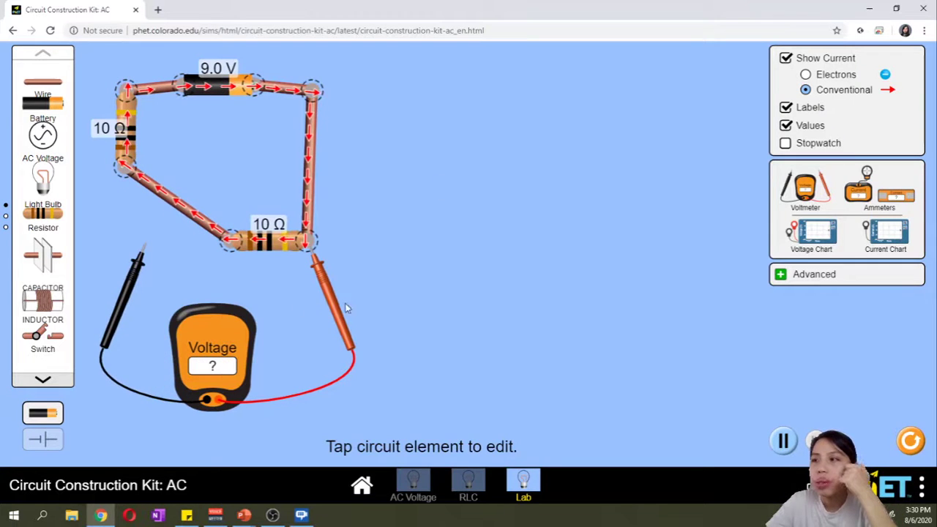
pyautogui.moveTo(346, 313); pyautogui.dragTo(350, 329)
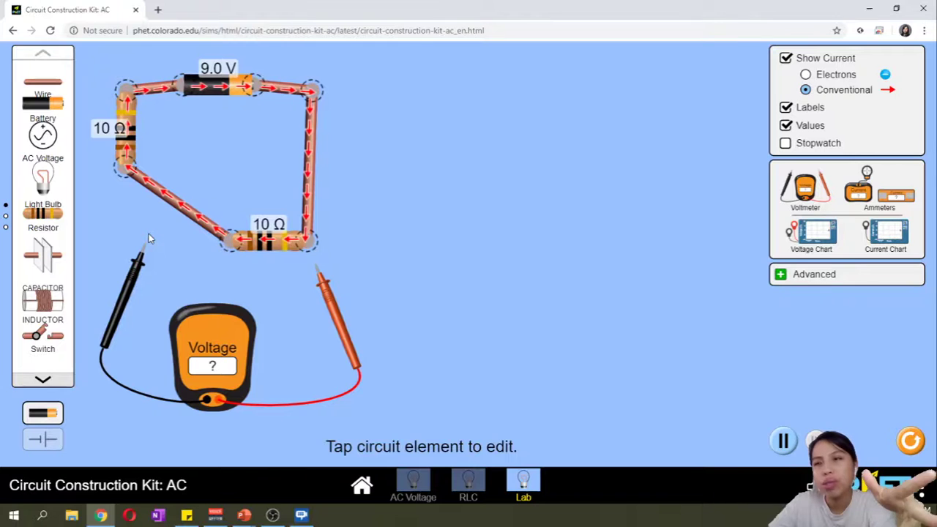
pyautogui.moveTo(324, 294); pyautogui.dragTo(318, 234)
pyautogui.moveTo(126, 293); pyautogui.dragTo(207, 290)
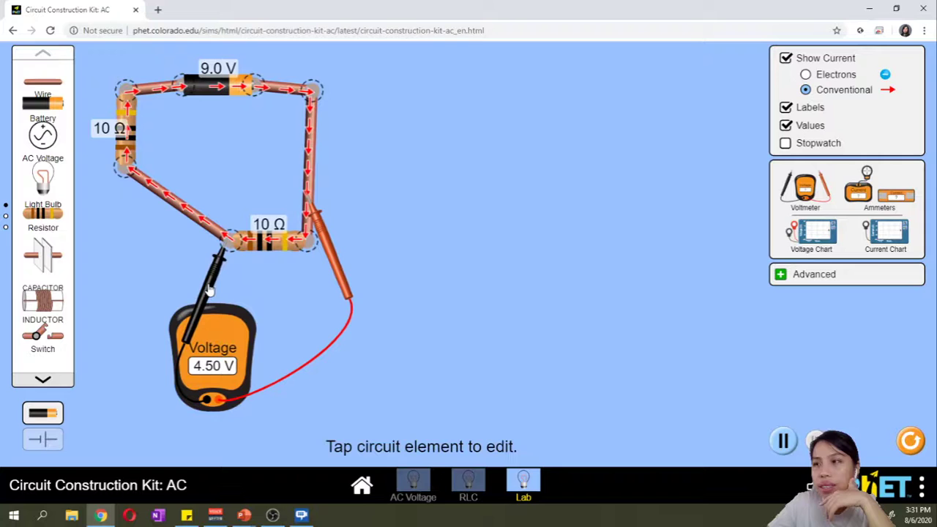
pyautogui.moveTo(316, 226); pyautogui.dragTo(320, 264)
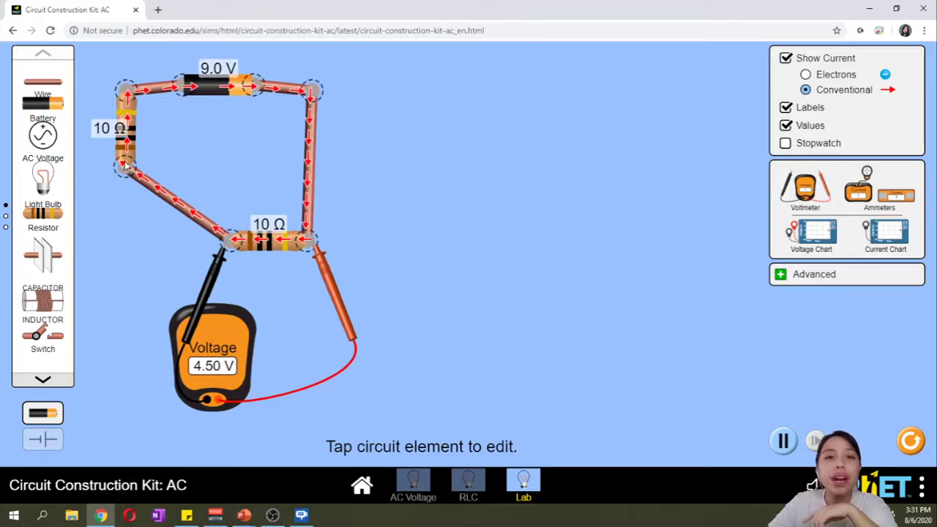
# Step: Shift the left resistor, reposition the probes to read 4.50 V, then move the resistor back
pyautogui.moveTo(132, 130); pyautogui.dragTo(135, 183)
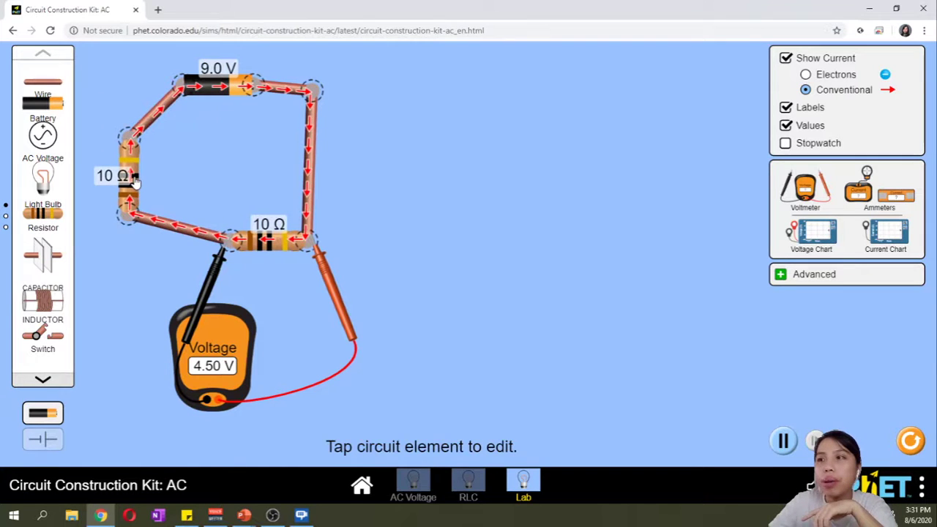
pyautogui.moveTo(313, 280); pyautogui.dragTo(132, 156)
pyautogui.moveTo(179, 278); pyautogui.dragTo(298, 134)
pyautogui.moveTo(123, 172); pyautogui.dragTo(149, 173)
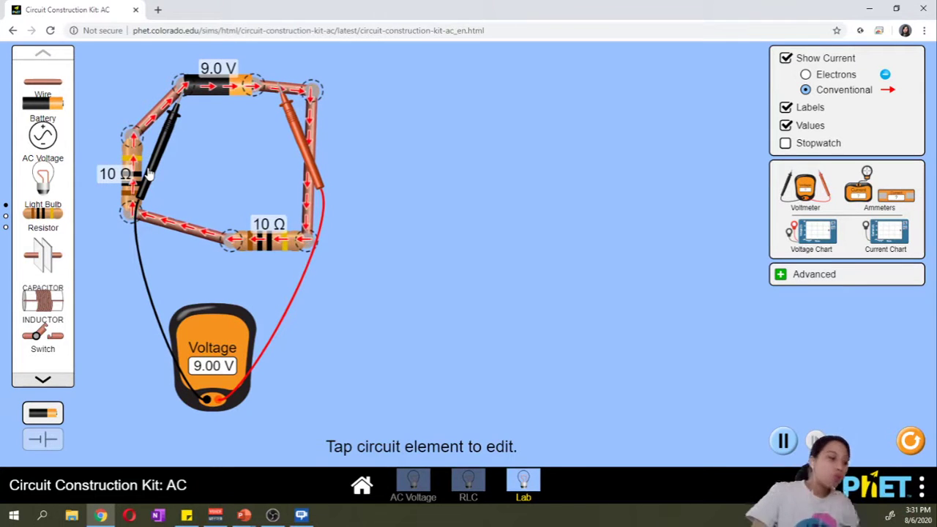
pyautogui.moveTo(148, 173); pyautogui.dragTo(135, 372)
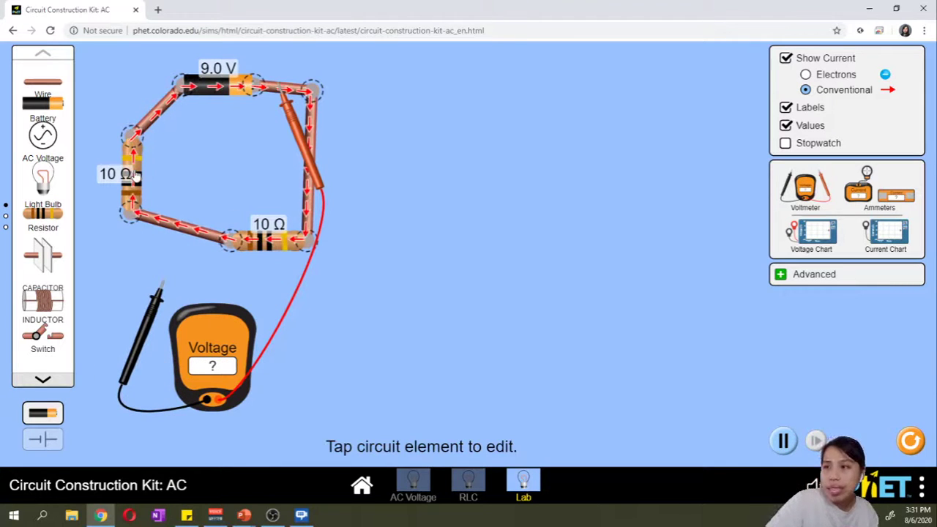
pyautogui.moveTo(134, 180); pyautogui.dragTo(133, 152)
# Step: Raise the lower resistor from 10 Ω to 20 Ω and clamp an ammeter on the loop reading 0.30 A
pyautogui.click(279, 253)
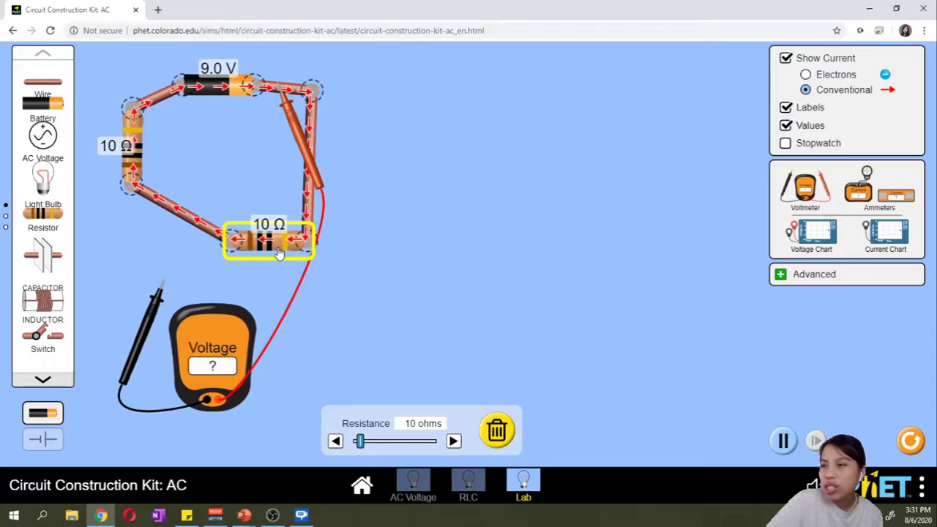
pyautogui.moveTo(318, 145); pyautogui.dragTo(399, 214)
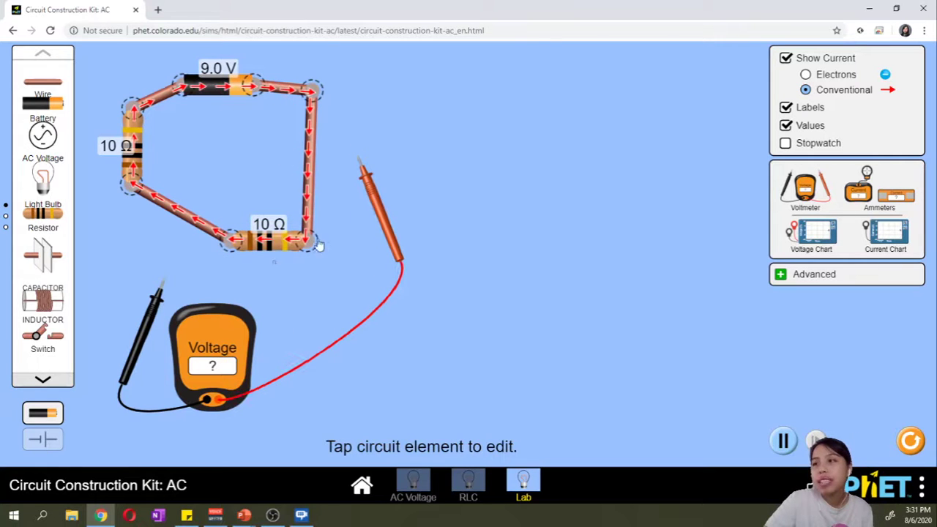
pyautogui.click(270, 247)
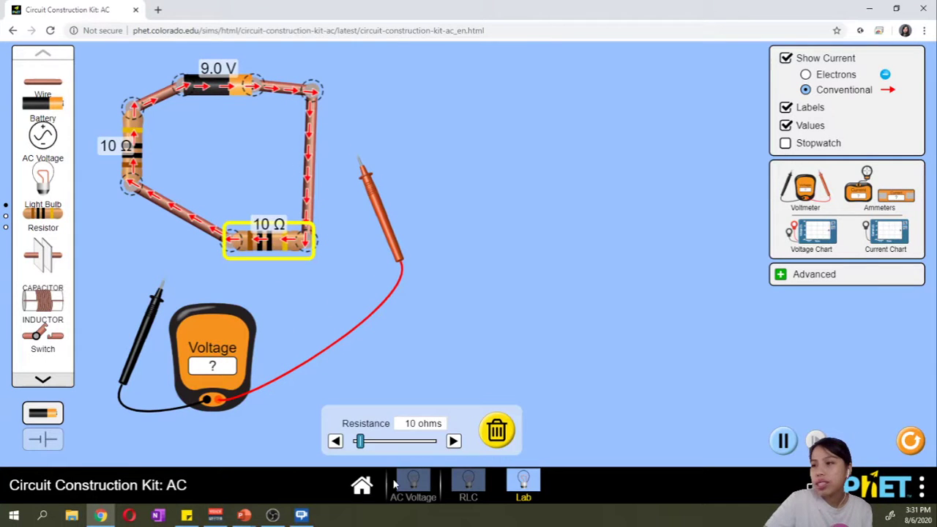
pyautogui.click(454, 440)
pyautogui.click(454, 440)
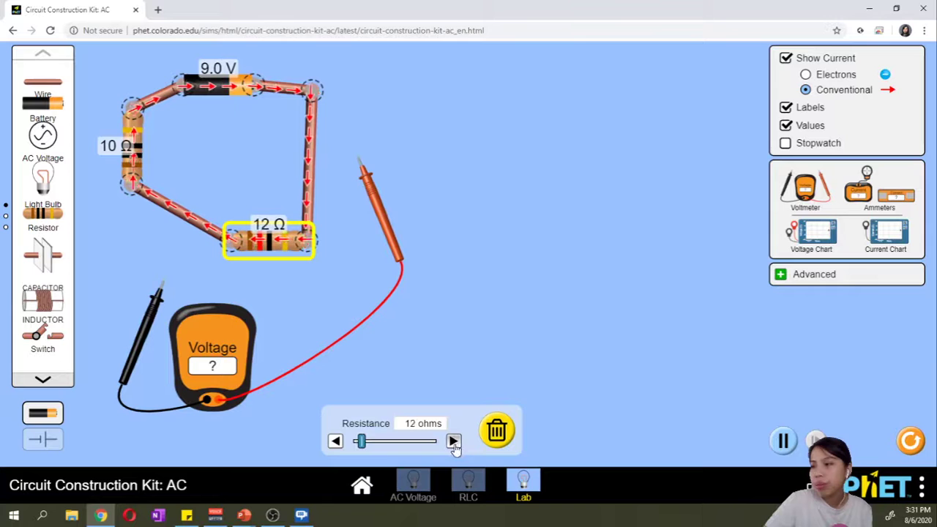
pyautogui.click(453, 441)
pyautogui.click(454, 441)
pyautogui.click(453, 441)
pyautogui.click(453, 441)
pyautogui.click(454, 440)
pyautogui.click(454, 441)
pyautogui.click(454, 440)
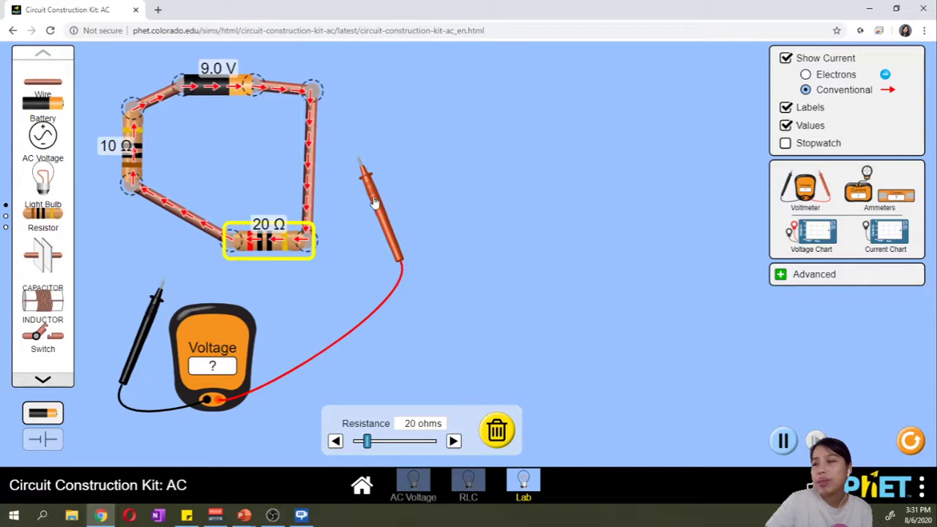
pyautogui.moveTo(374, 202); pyautogui.dragTo(379, 236)
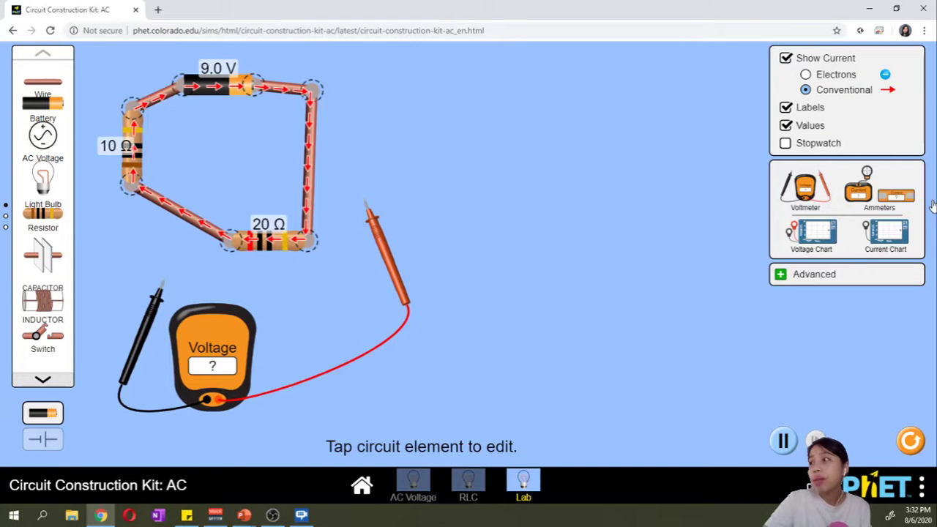
pyautogui.moveTo(857, 191); pyautogui.dragTo(288, 112)
# Step: Place the voltmeter probes across the 20 Ω resistor to read 6.00 V
pyautogui.moveTo(395, 251); pyautogui.dragTo(335, 296)
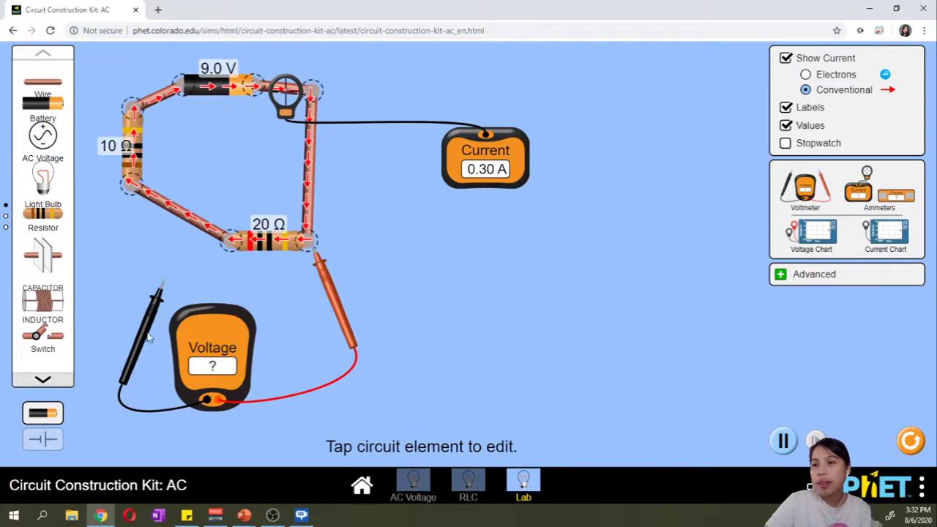
pyautogui.moveTo(148, 337); pyautogui.dragTo(114, 163)
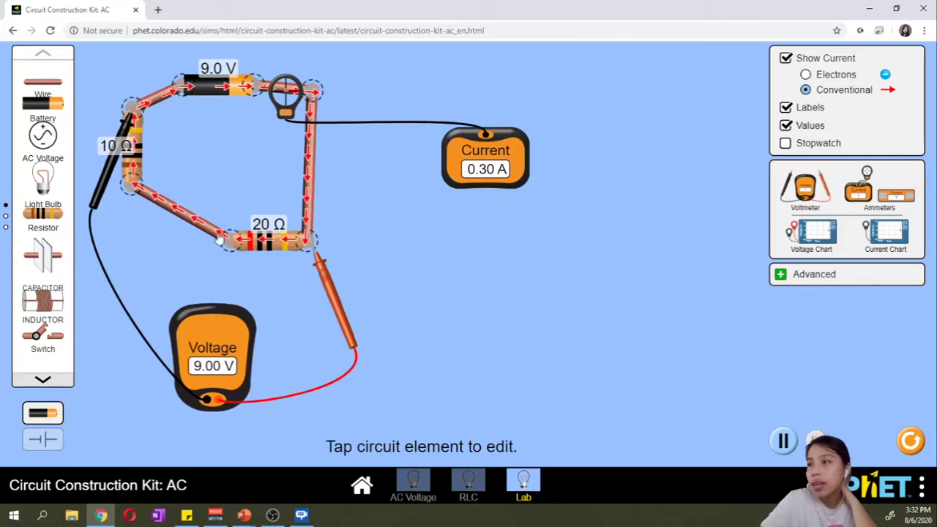
pyautogui.moveTo(107, 187); pyautogui.dragTo(186, 334)
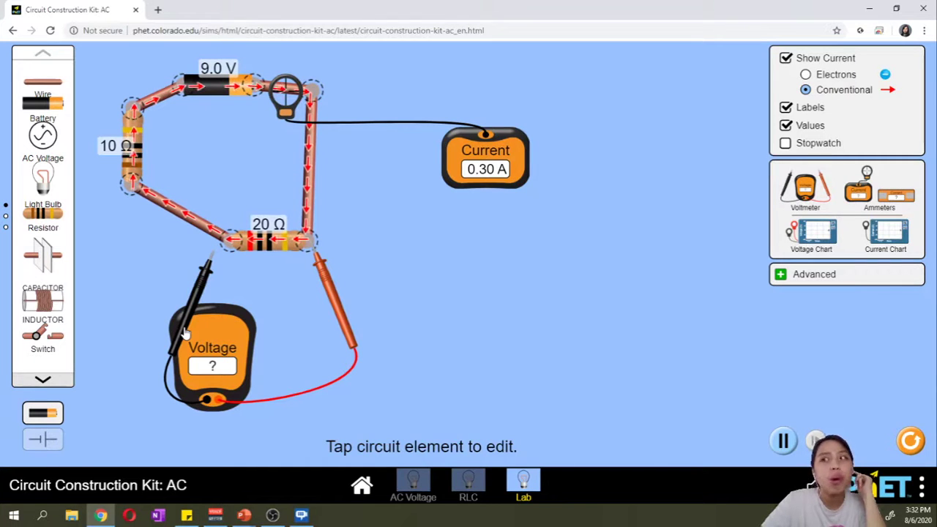
pyautogui.moveTo(185, 333); pyautogui.dragTo(188, 312)
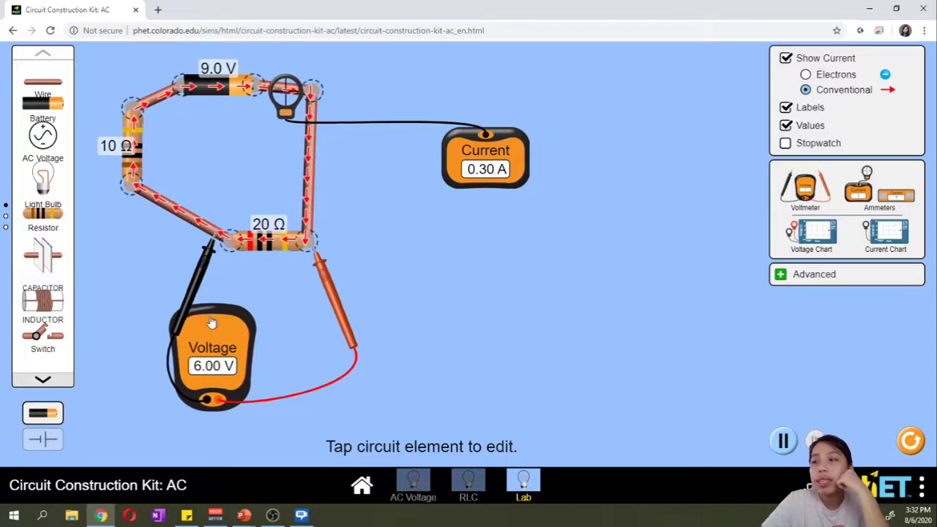
# Step: Move both probes across the 10 Ω resistor to read 3.00 V
pyautogui.moveTo(200, 287); pyautogui.dragTo(146, 293)
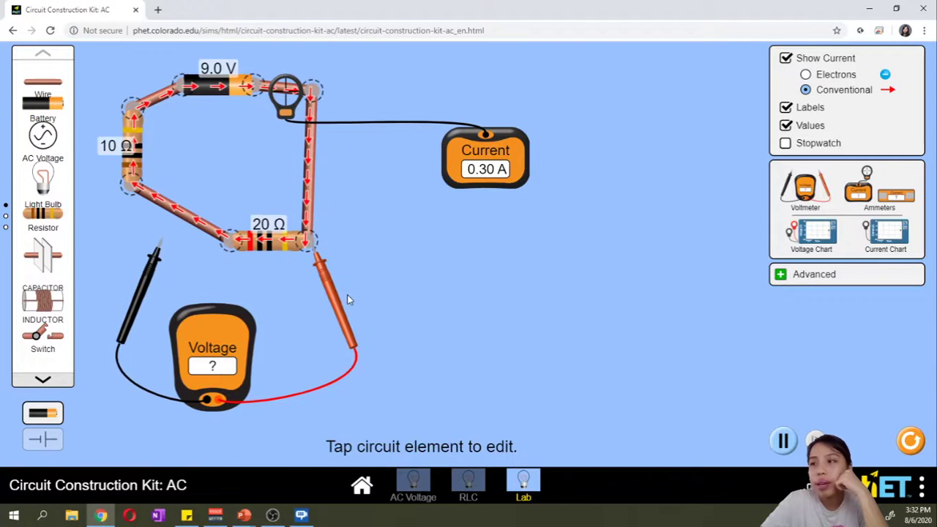
pyautogui.moveTo(347, 297); pyautogui.dragTo(185, 256)
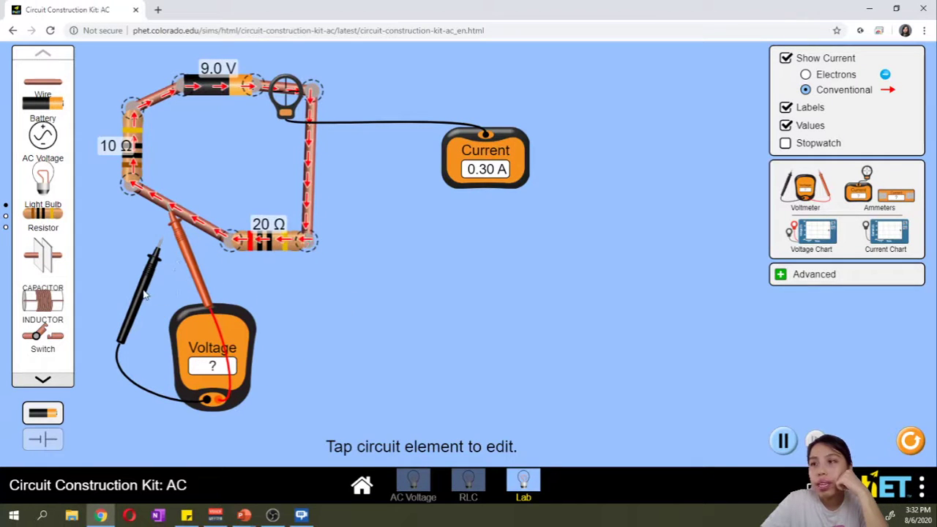
pyautogui.moveTo(144, 294); pyautogui.dragTo(117, 150)
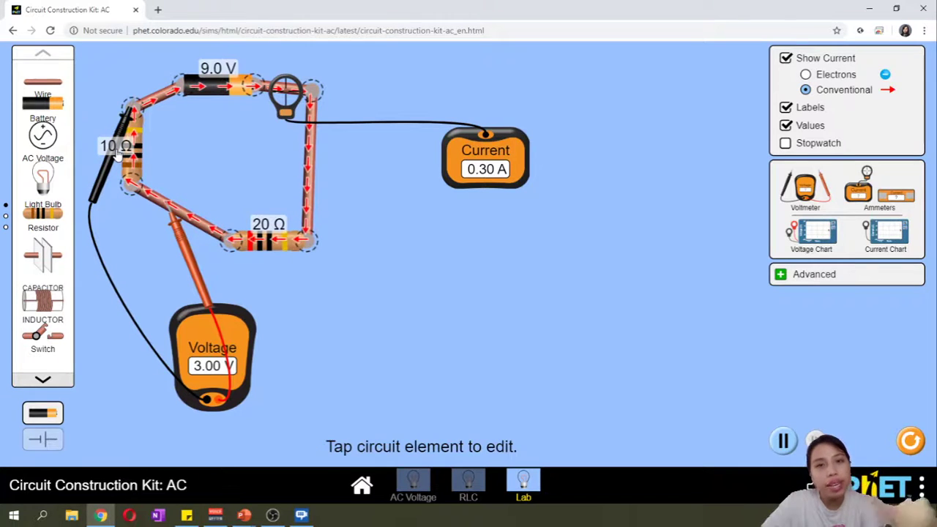
# Step: Reveal the Series slide bullet, then read 9.00 V across both resistors and 6.00 V across 20 Ω
pyautogui.hotkey('alt', 'Tab')
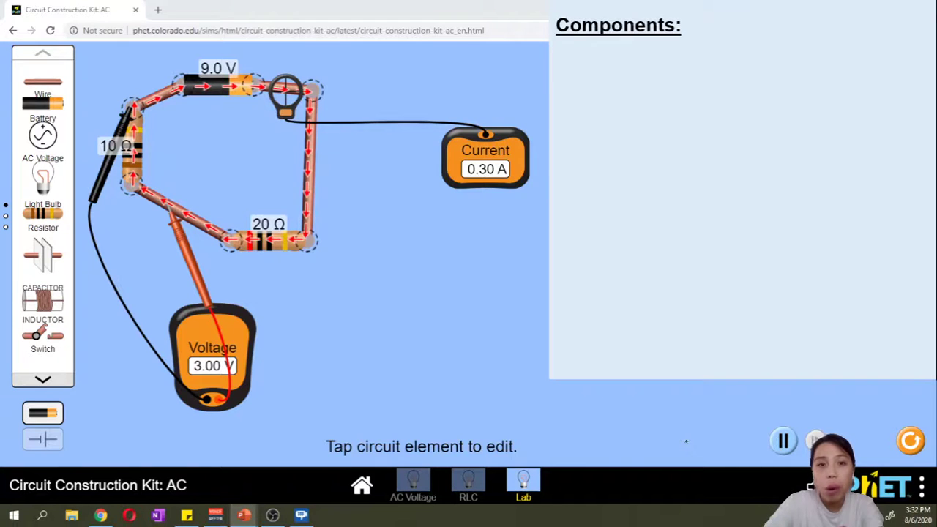
pyautogui.press('Right')
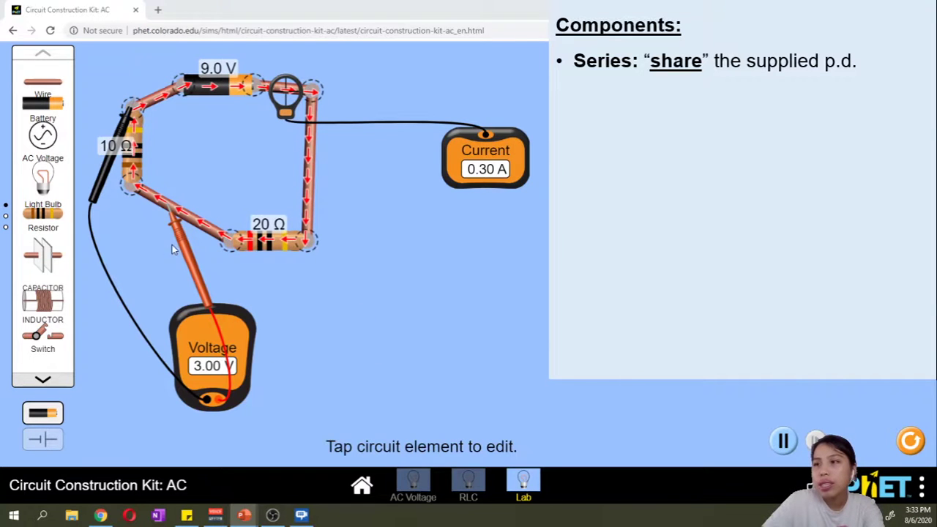
pyautogui.moveTo(172, 245); pyautogui.dragTo(316, 277)
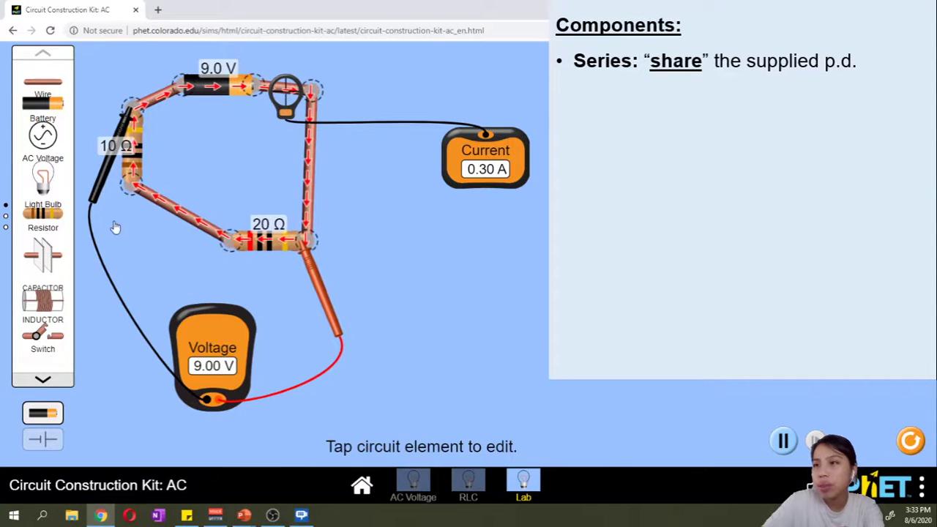
pyautogui.moveTo(100, 199); pyautogui.dragTo(181, 316)
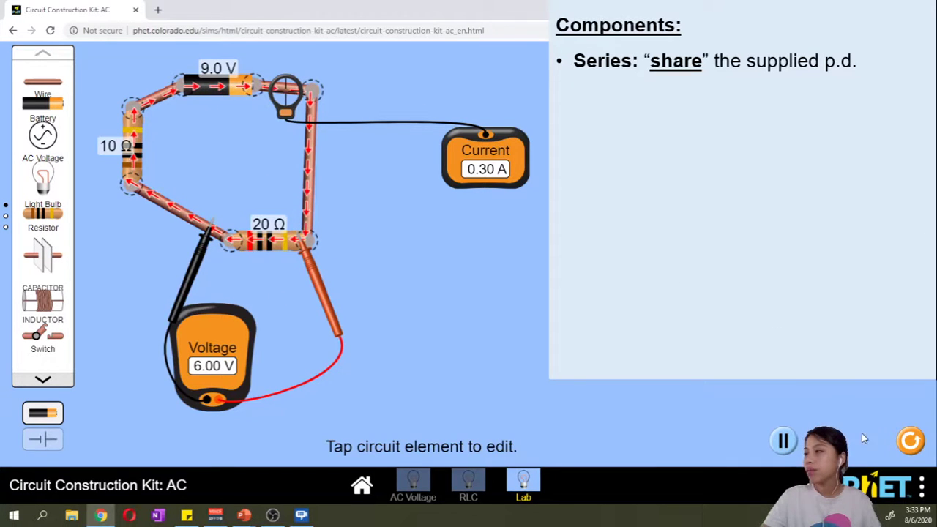
# Step: Reset All and build a new battery loop with one resistor along the bottom
pyautogui.click(911, 440)
pyautogui.moveTo(43, 103); pyautogui.dragTo(214, 91)
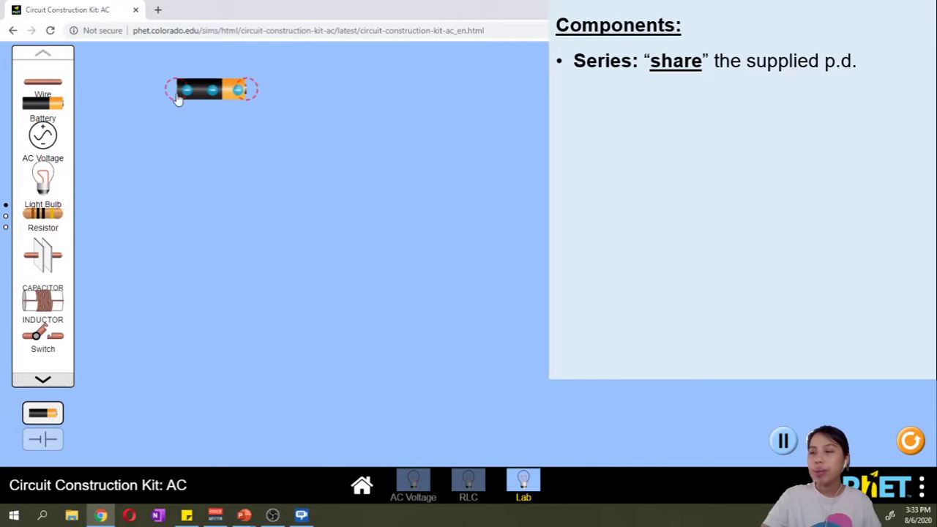
pyautogui.moveTo(43, 82); pyautogui.dragTo(161, 98)
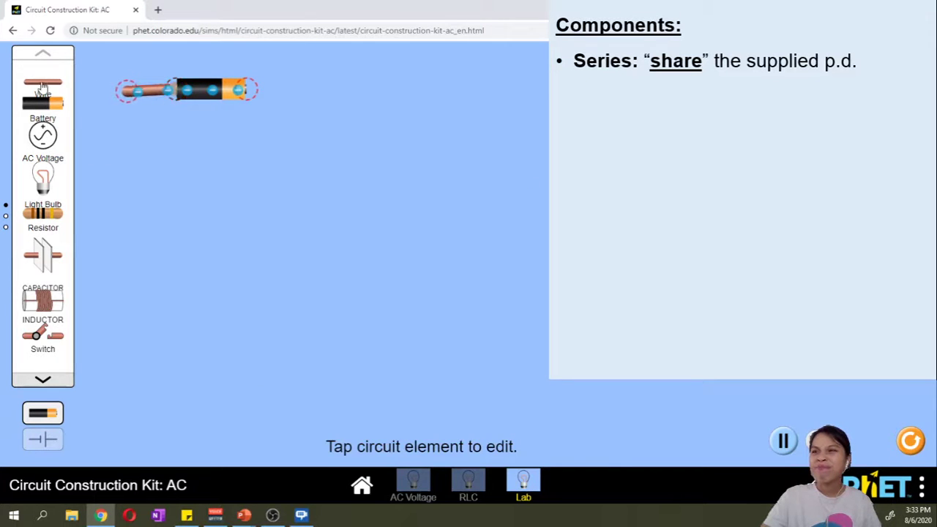
pyautogui.moveTo(42, 82); pyautogui.dragTo(292, 91)
pyautogui.moveTo(53, 86); pyautogui.dragTo(313, 207)
pyautogui.moveTo(52, 86); pyautogui.dragTo(118, 214)
pyautogui.moveTo(58, 214); pyautogui.dragTo(205, 214)
pyautogui.moveTo(43, 79); pyautogui.dragTo(121, 223)
pyautogui.moveTo(57, 88); pyautogui.dragTo(299, 230)
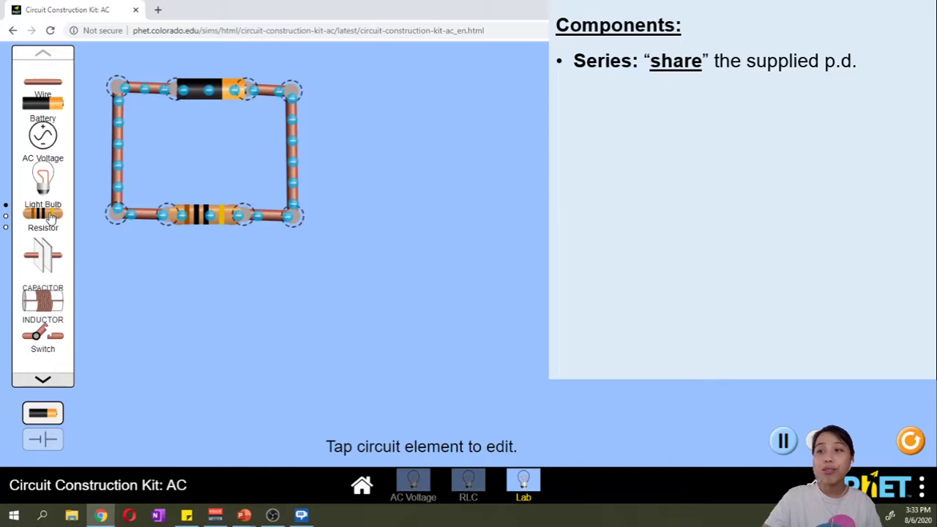
# Step: Wire a second resistor as a parallel branch below and clip on an ammeter reading 0.90 A
pyautogui.moveTo(44, 213); pyautogui.dragTo(208, 346)
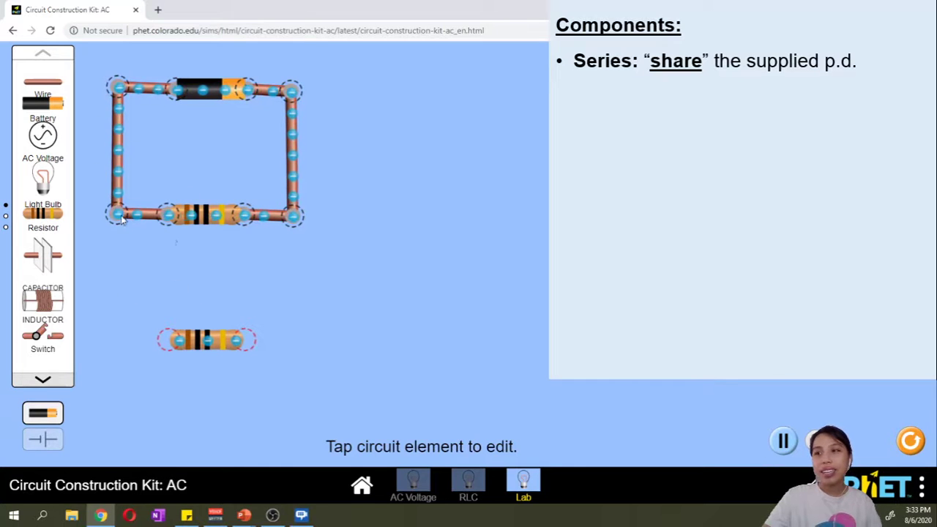
pyautogui.moveTo(878, 154); pyautogui.dragTo(272, 236)
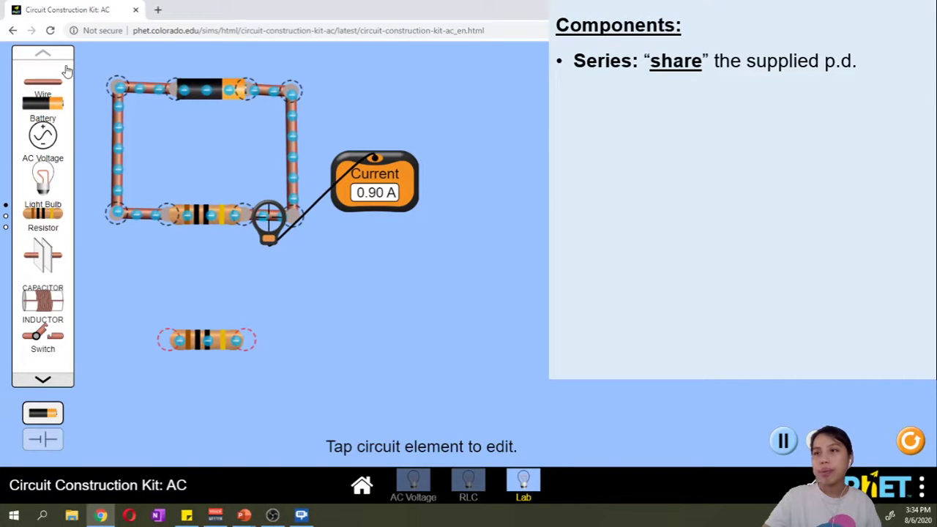
pyautogui.moveTo(42, 82); pyautogui.dragTo(146, 344)
pyautogui.moveTo(45, 89); pyautogui.dragTo(116, 340)
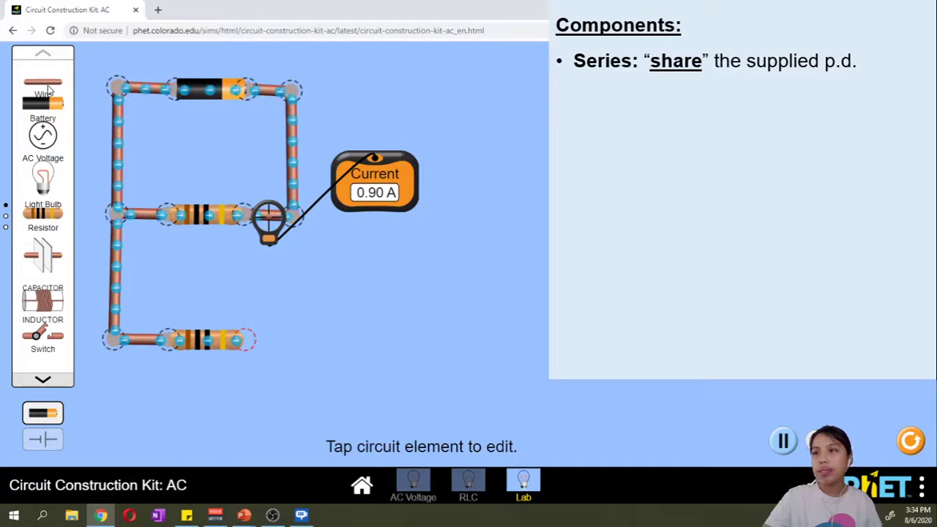
pyautogui.moveTo(48, 88); pyautogui.dragTo(301, 352)
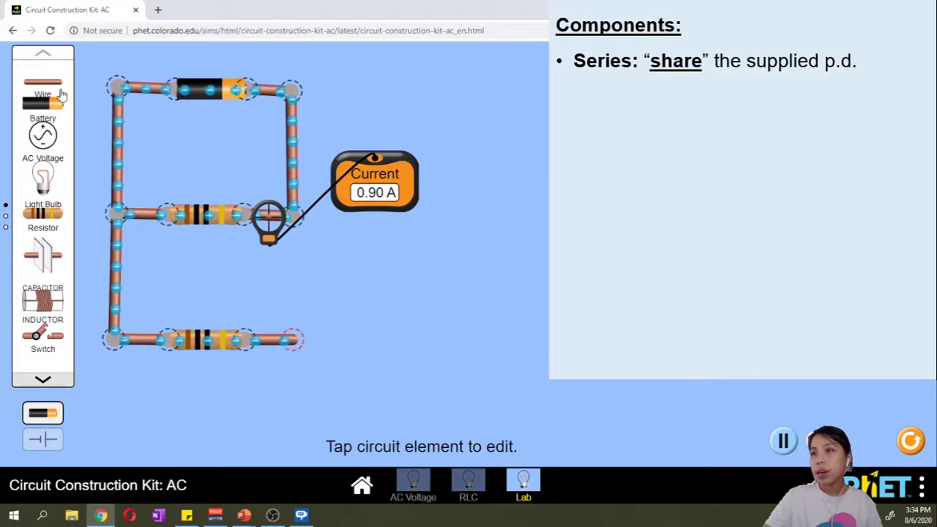
pyautogui.moveTo(49, 88); pyautogui.dragTo(299, 230)
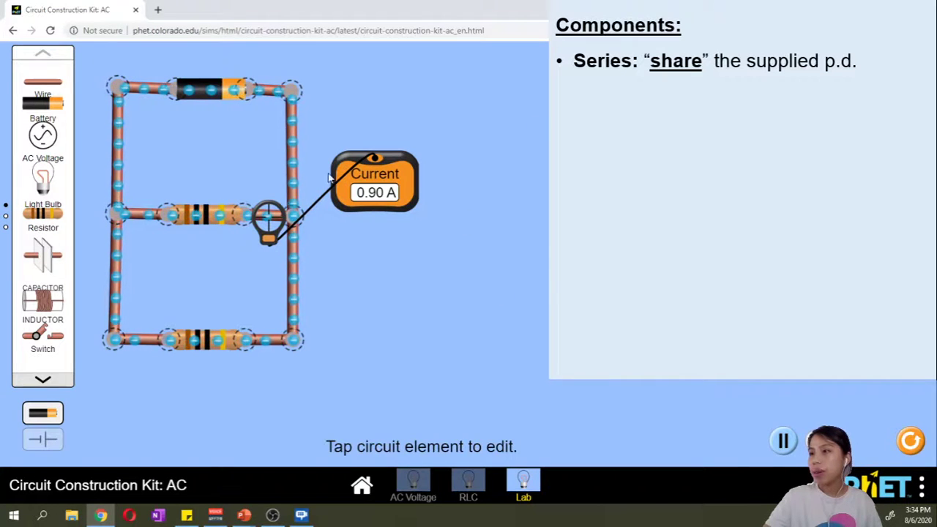
# Step: Move the ammeter from a 0.90 A branch to the main wire reading 1.80 A, and add a voltmeter
pyautogui.moveTo(262, 244); pyautogui.dragTo(320, 218)
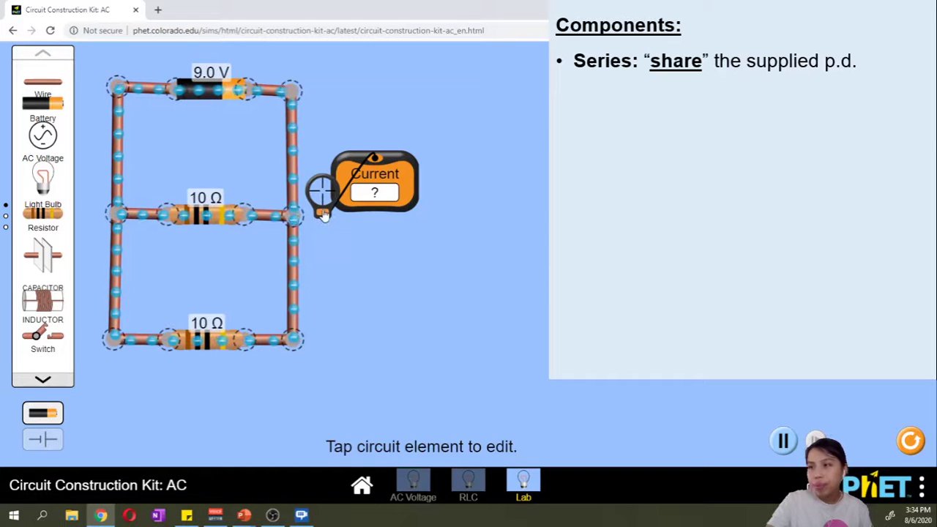
pyautogui.moveTo(322, 212); pyautogui.dragTo(293, 217)
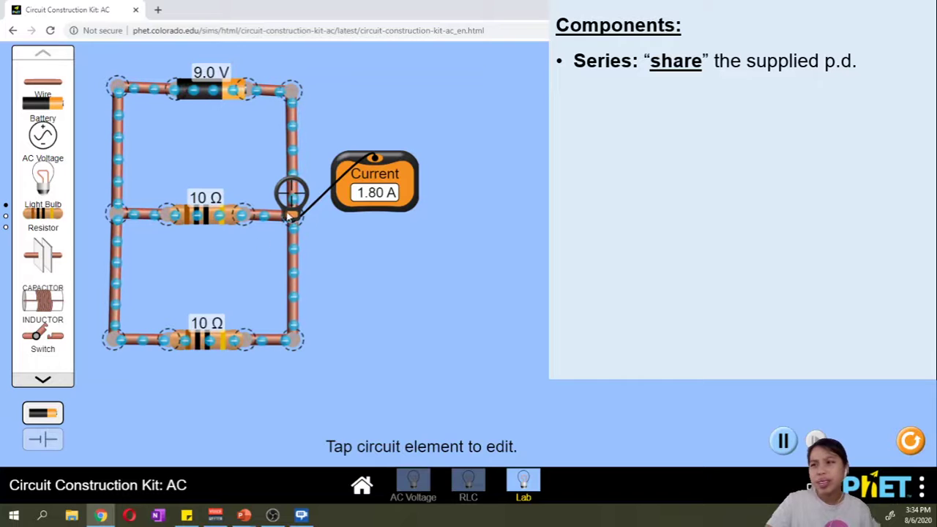
pyautogui.moveTo(291, 219); pyautogui.dragTo(269, 244)
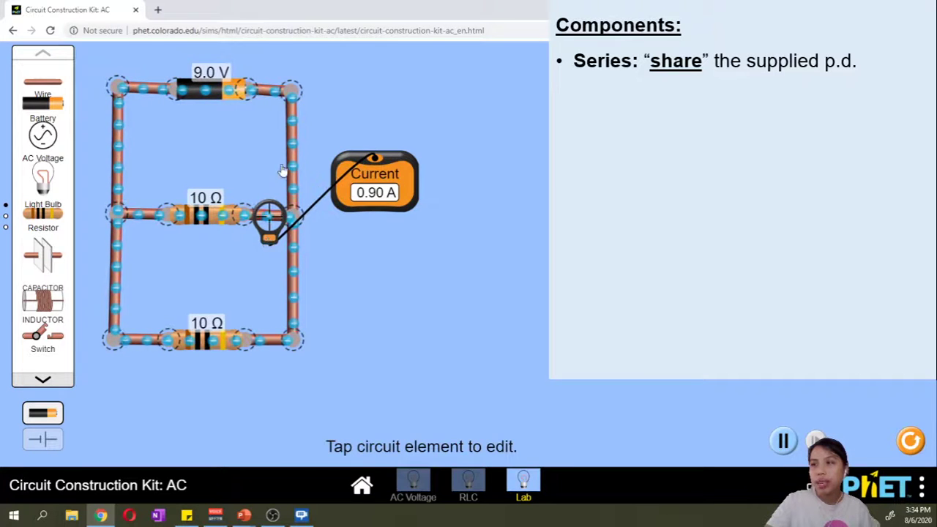
pyautogui.moveTo(283, 169); pyautogui.dragTo(291, 170)
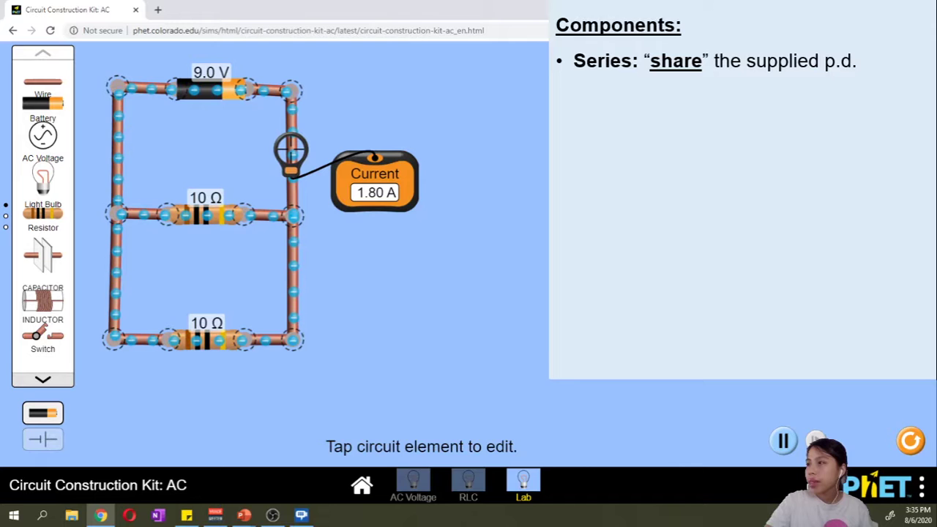
pyautogui.moveTo(42, 413); pyautogui.dragTo(213, 420)
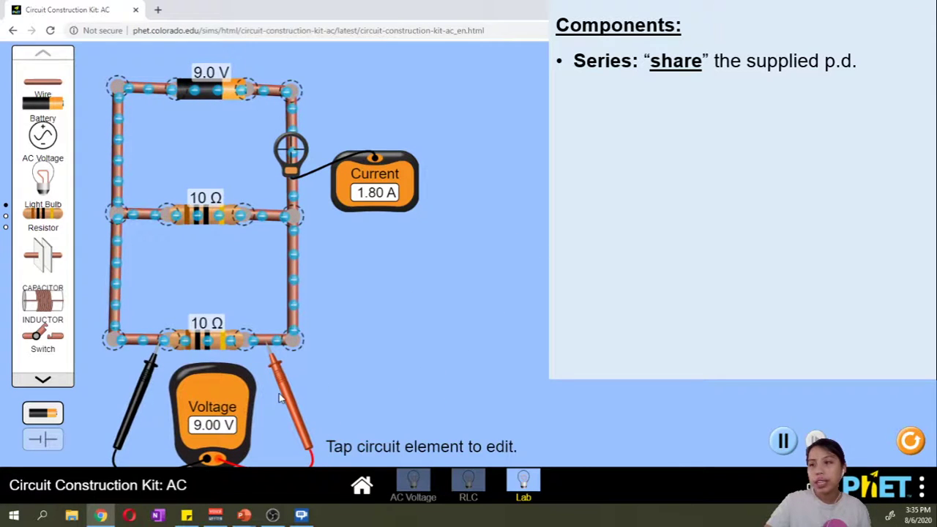
# Step: Lift the voltmeter probes and reveal the 'Parallel: p.d. across each road is same' slide bullet
pyautogui.moveTo(281, 396); pyautogui.dragTo(317, 410)
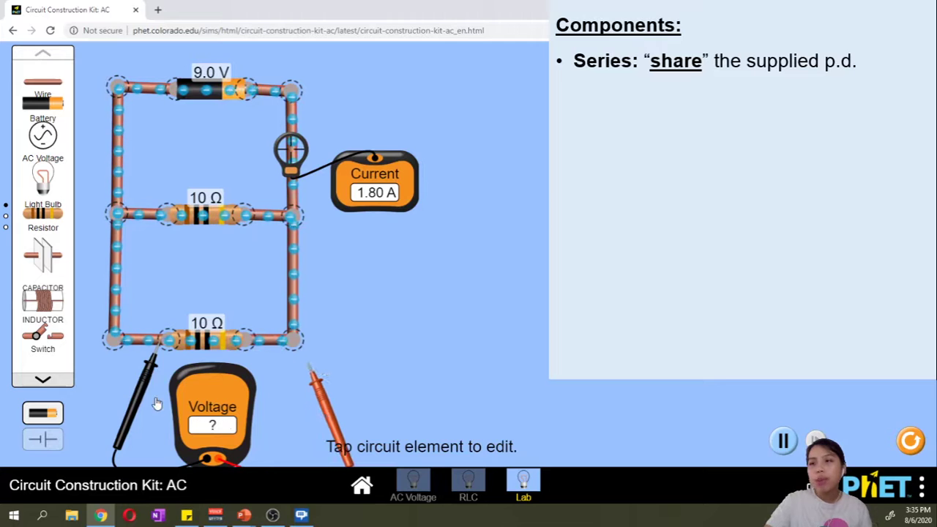
pyautogui.moveTo(144, 399); pyautogui.dragTo(124, 426)
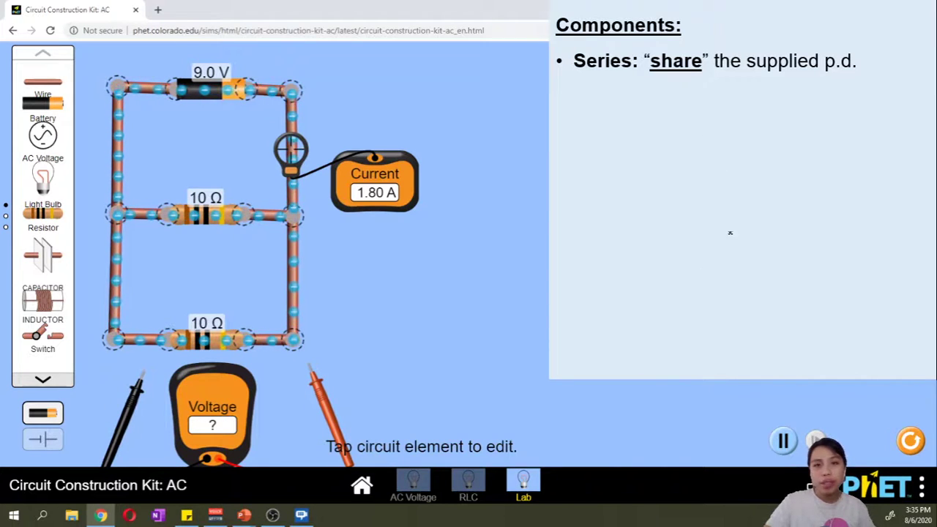
pyautogui.click(571, 202)
pyautogui.click(570, 202)
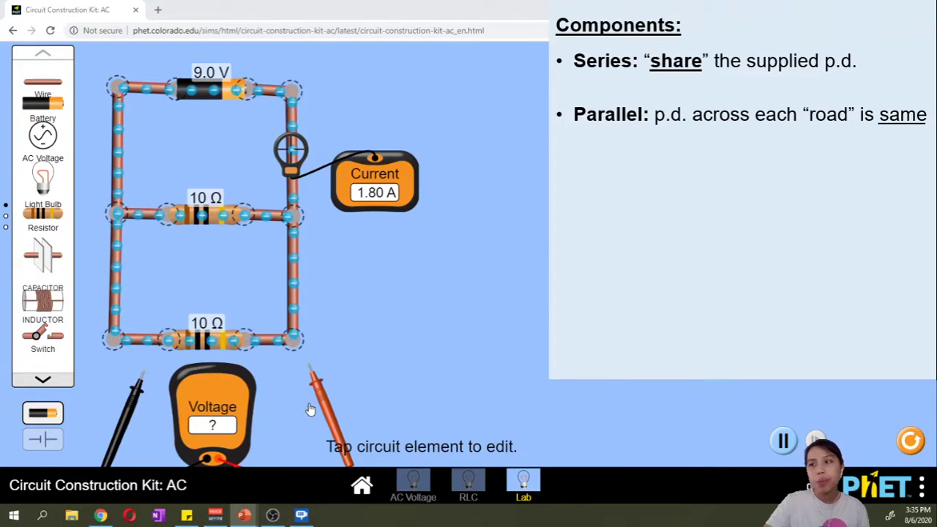
# Step: Probe the bottom, middle and lower 10 Ω branches, each reading 9.00 V, then lift the probes
pyautogui.moveTo(320, 406); pyautogui.dragTo(279, 243)
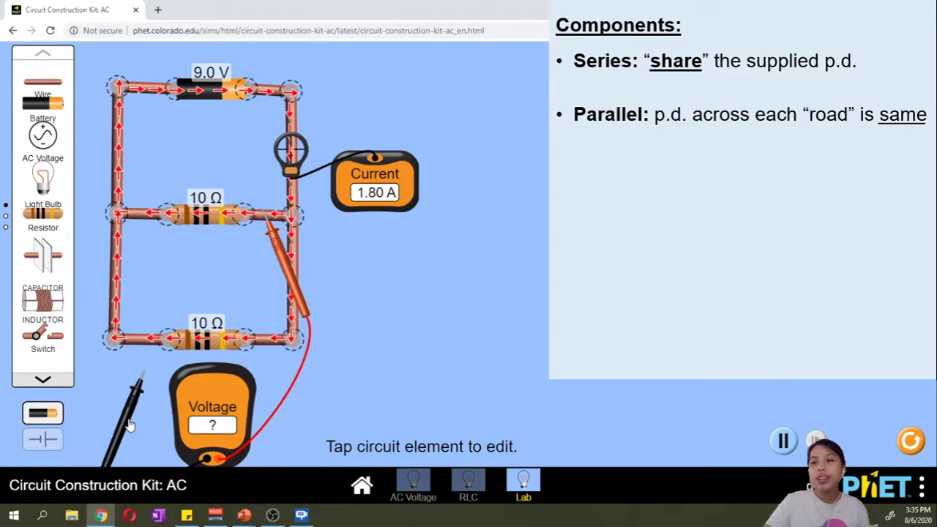
pyautogui.moveTo(129, 425); pyautogui.dragTo(136, 156)
pyautogui.moveTo(285, 274)
pyautogui.mouseDown()
pyautogui.moveTo(291, 155)
pyautogui.moveTo(271, 156)
pyautogui.moveTo(282, 189)
pyautogui.moveTo(283, 304)
pyautogui.moveTo(289, 277)
pyautogui.mouseUp()
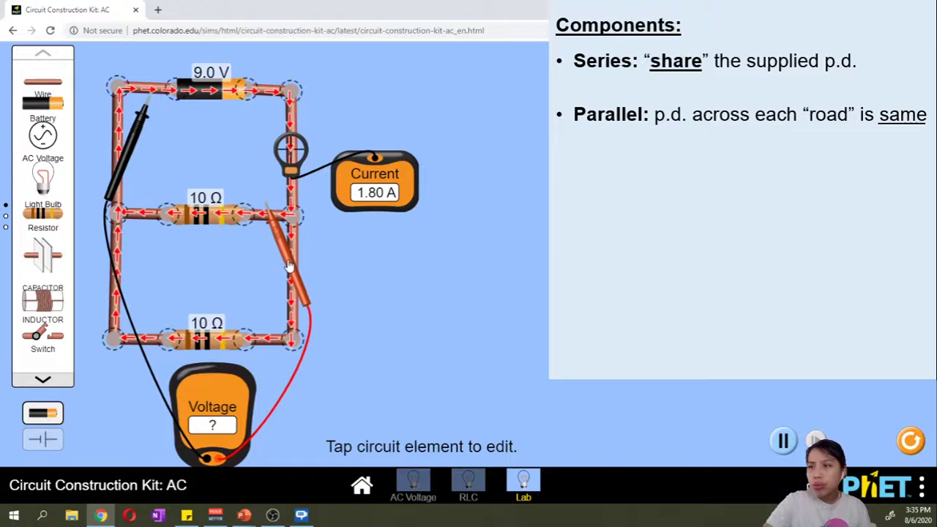
pyautogui.moveTo(134, 155); pyautogui.dragTo(141, 262)
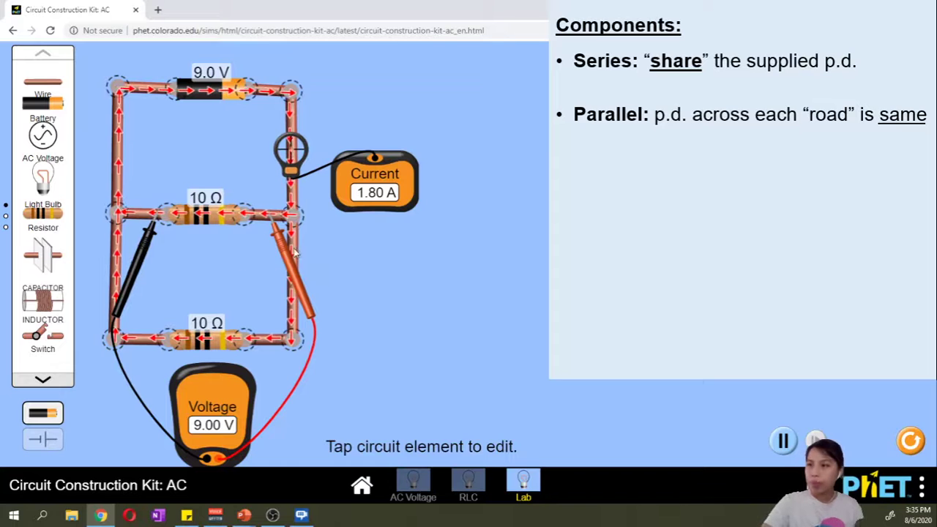
pyautogui.moveTo(284, 262); pyautogui.dragTo(276, 384)
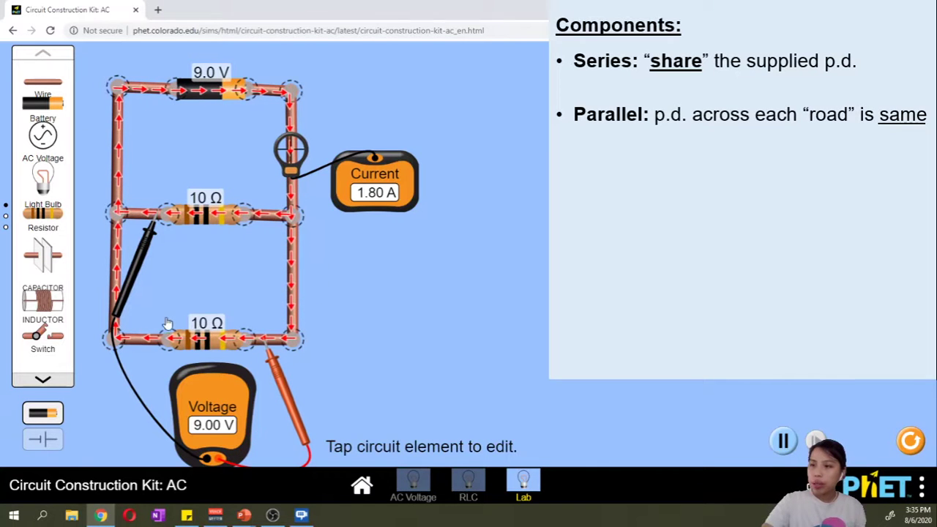
pyautogui.moveTo(141, 265); pyautogui.dragTo(129, 388)
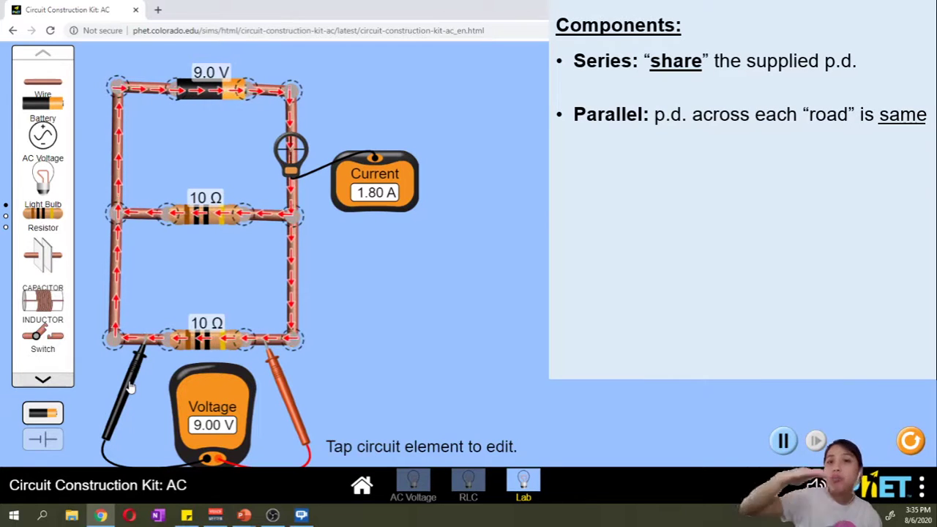
pyautogui.moveTo(280, 385); pyautogui.dragTo(289, 417)
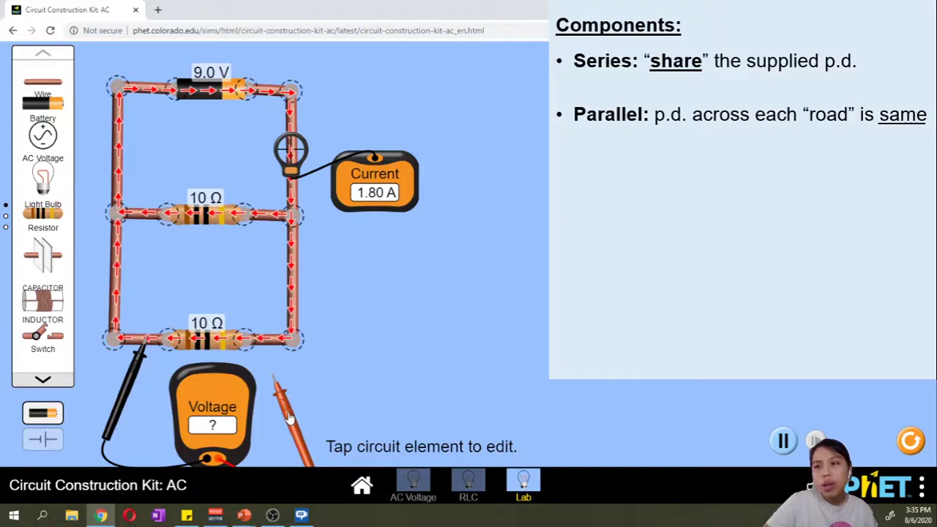
pyautogui.moveTo(126, 404); pyautogui.dragTo(122, 420)
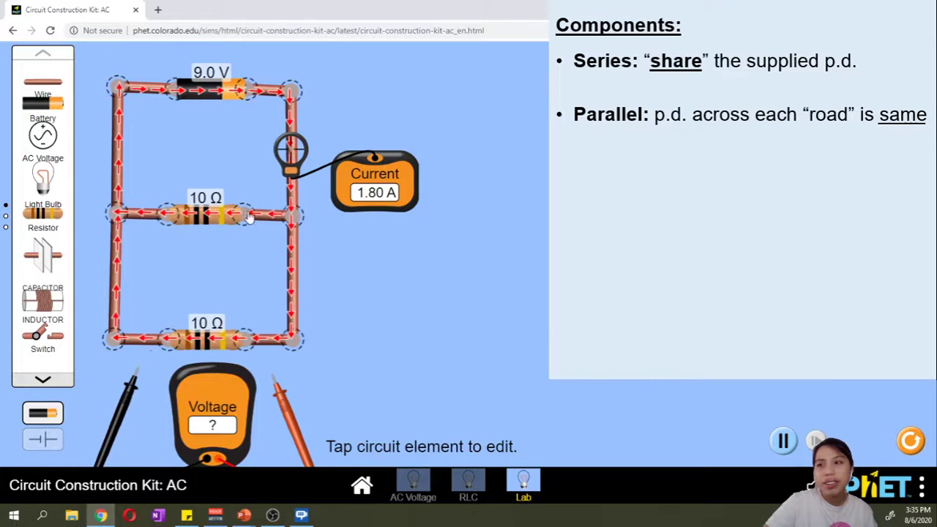
# Step: Lower the upper resistor from 10 Ω to 5 Ω
pyautogui.click(209, 223)
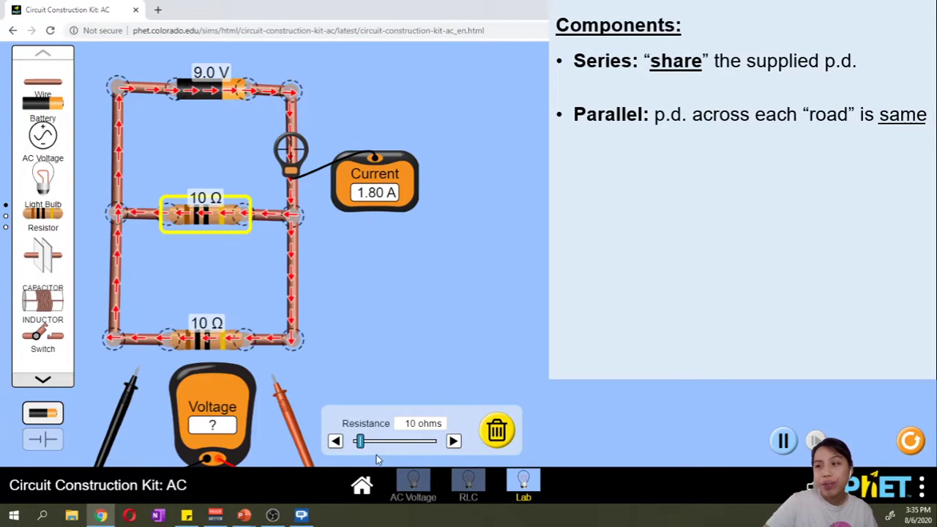
pyautogui.click(338, 442)
pyautogui.click(338, 442)
pyautogui.click(338, 442)
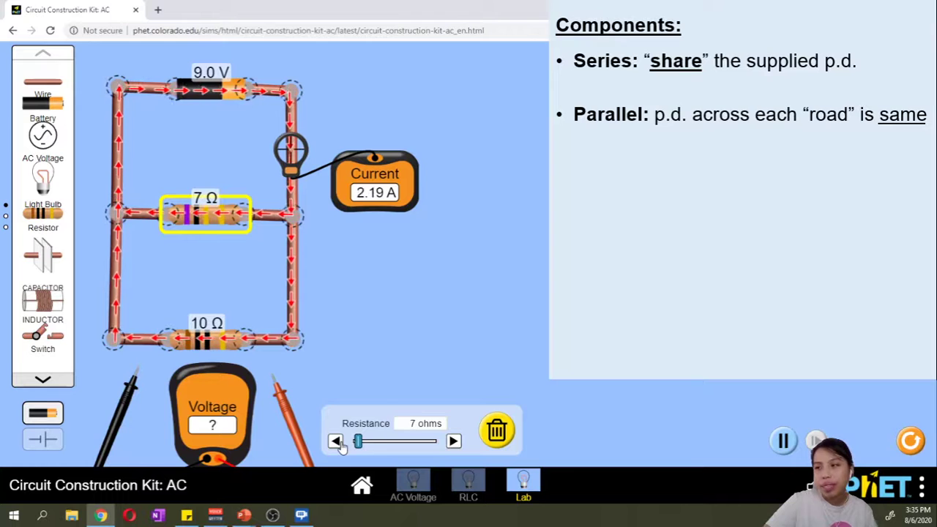
pyautogui.click(338, 442)
pyautogui.click(338, 442)
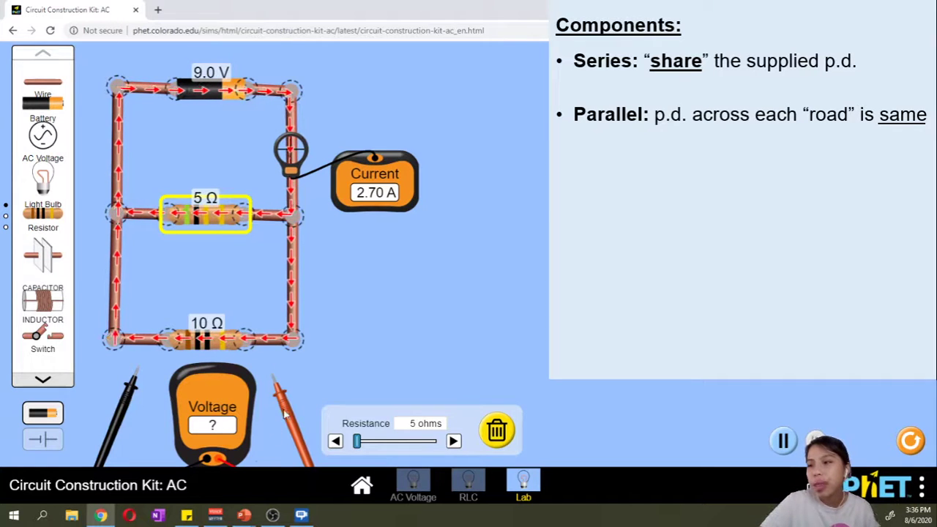
pyautogui.click(359, 330)
# Step: Read 9.00 V across the battery and across the lower 10 Ω branch, then unclip the ammeter
pyautogui.moveTo(285, 413); pyautogui.dragTo(284, 137)
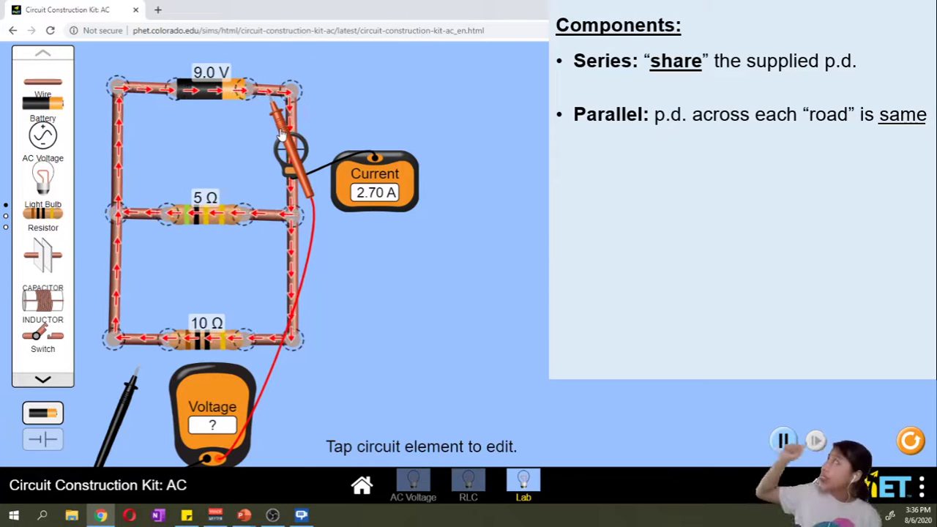
pyautogui.moveTo(121, 406); pyautogui.dragTo(143, 128)
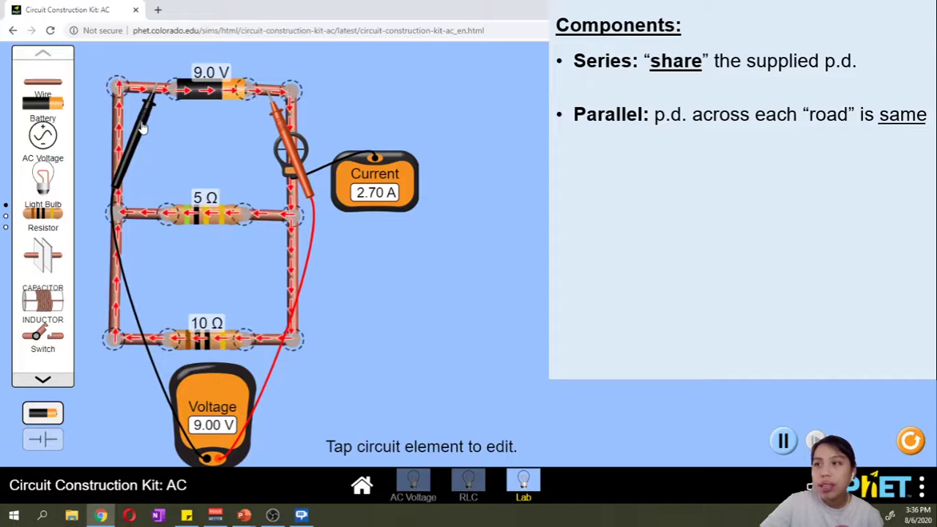
pyautogui.moveTo(144, 154); pyautogui.dragTo(135, 263)
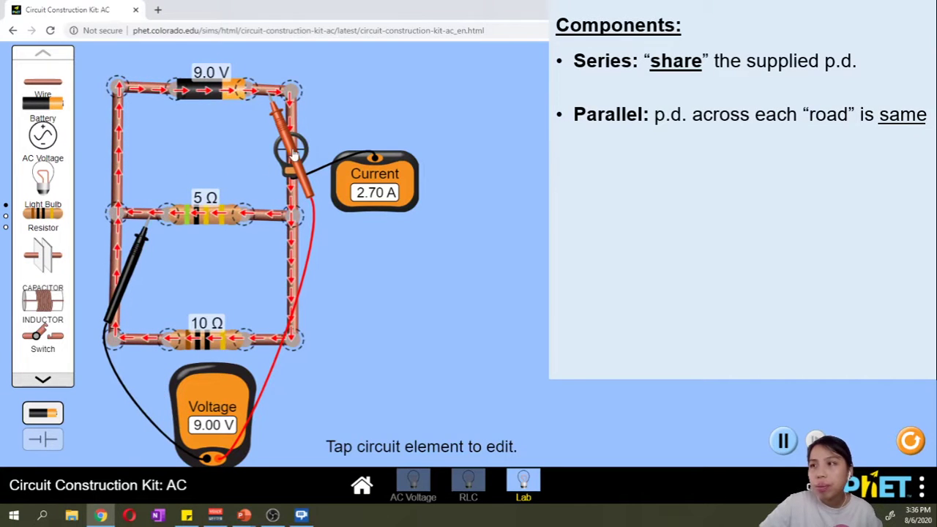
pyautogui.moveTo(284, 130); pyautogui.dragTo(265, 256)
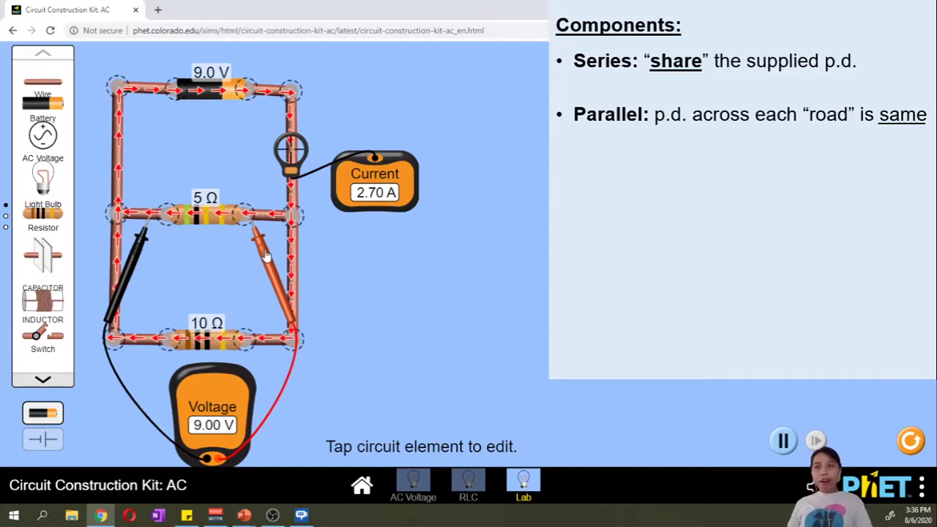
pyautogui.moveTo(266, 256); pyautogui.dragTo(282, 374)
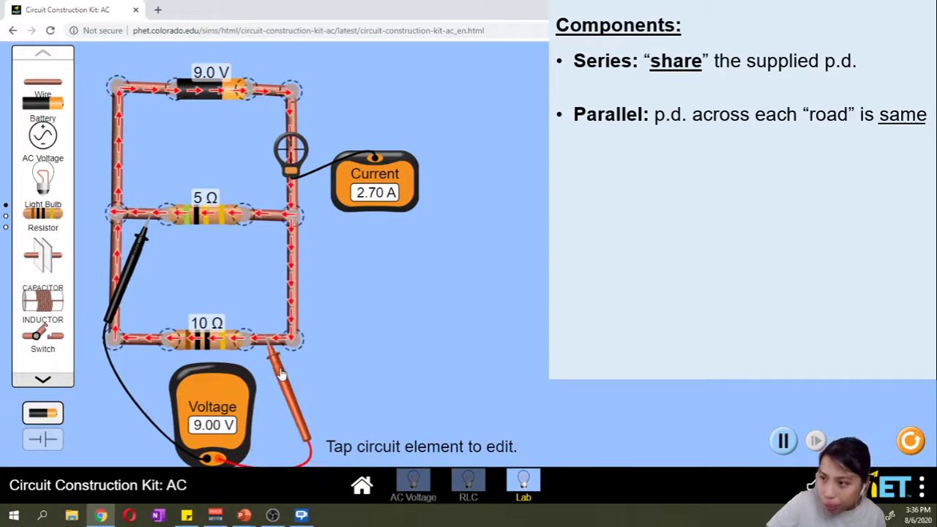
pyautogui.moveTo(136, 280); pyautogui.dragTo(151, 376)
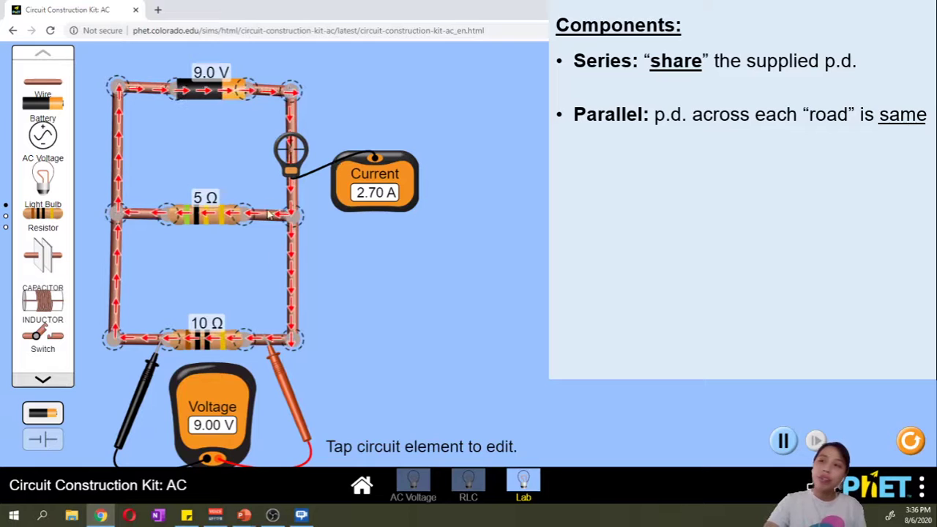
pyautogui.moveTo(291, 176); pyautogui.dragTo(404, 121)
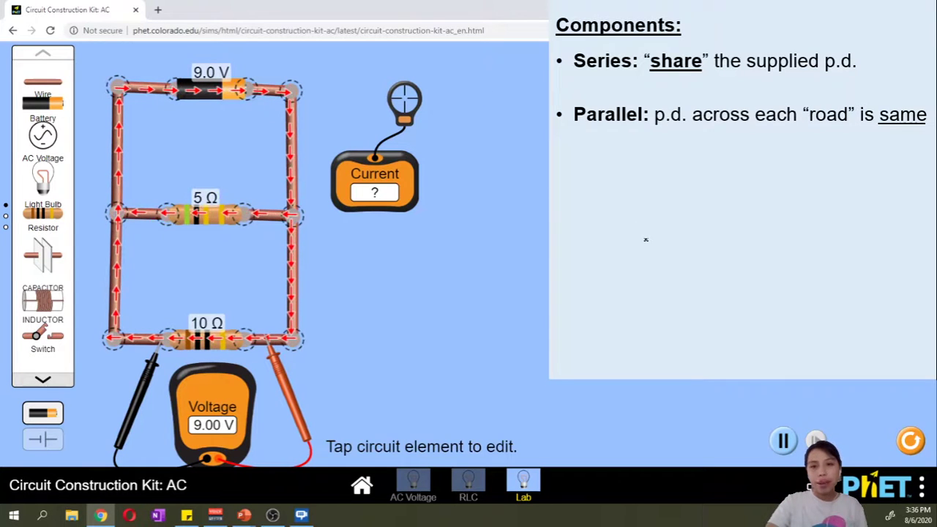
# Step: Reset the workspace and place one 9.0 V battery and a 10.0 Ω light bulb
pyautogui.click(579, 250)
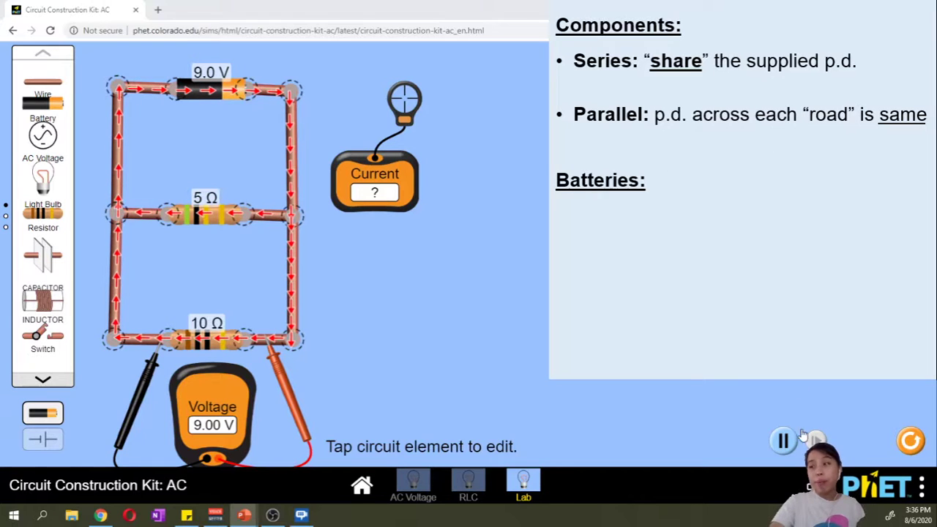
pyautogui.click(911, 443)
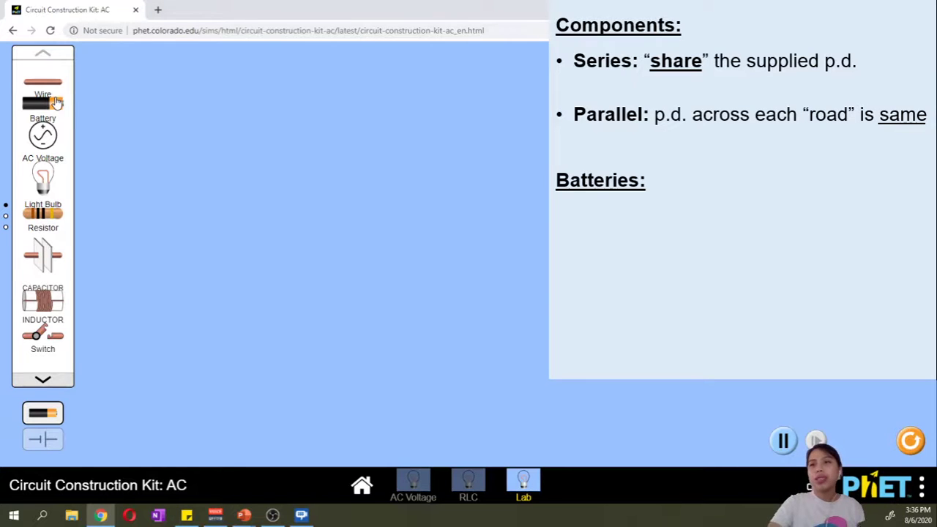
pyautogui.moveTo(57, 102); pyautogui.dragTo(194, 112)
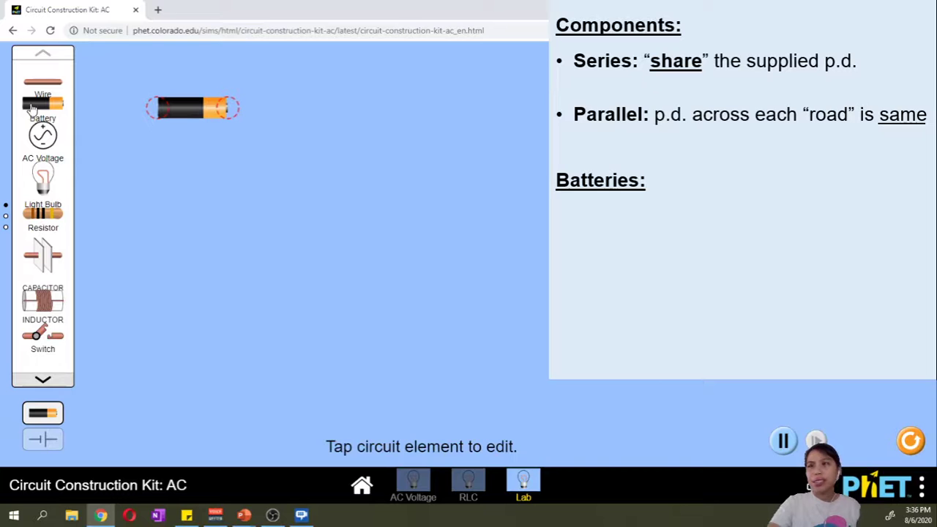
pyautogui.moveTo(32, 108)
pyautogui.mouseDown()
pyautogui.moveTo(282, 90)
pyautogui.moveTo(88, 92)
pyautogui.moveTo(33, 101)
pyautogui.moveTo(35, 110)
pyautogui.mouseUp()
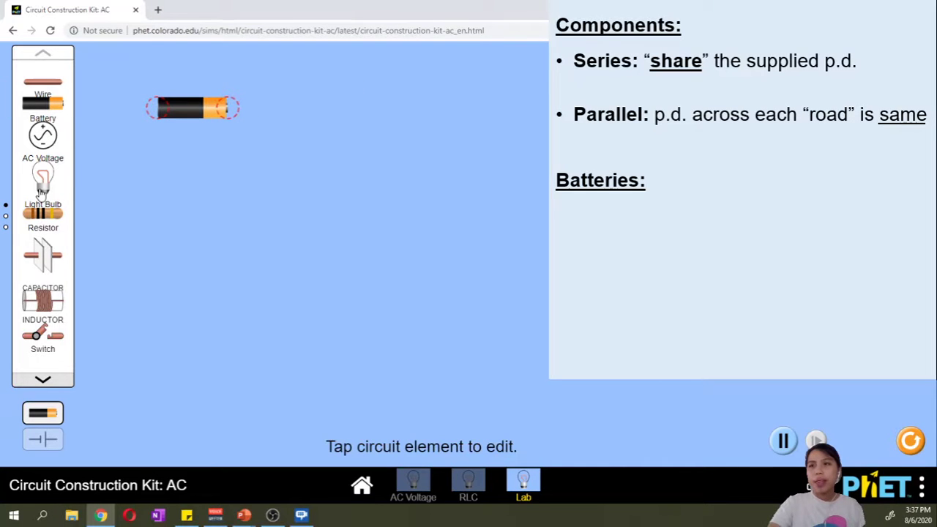
pyautogui.moveTo(42, 192); pyautogui.dragTo(261, 286)
# Step: Wire the battery and bulb into a closed loop so the bulb lights
pyautogui.moveTo(25, 86); pyautogui.dragTo(143, 279)
pyautogui.moveTo(43, 83); pyautogui.dragTo(260, 288)
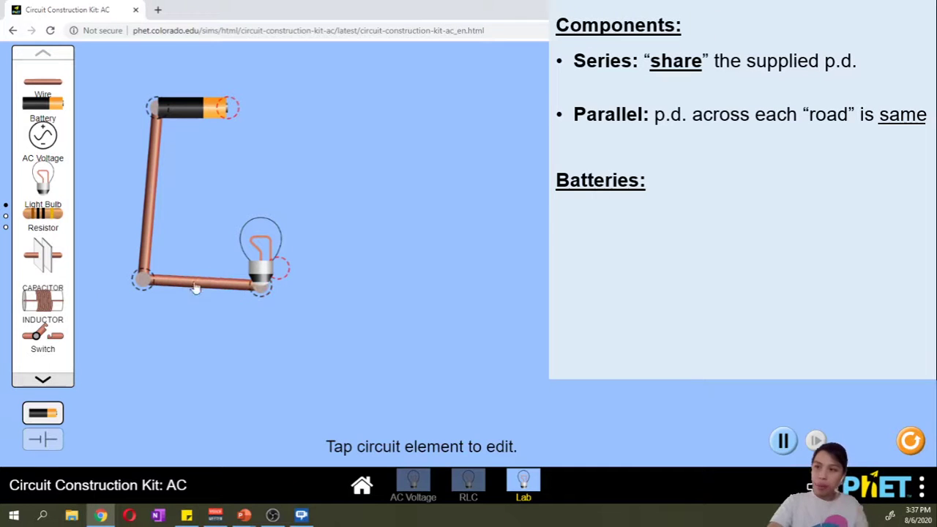
pyautogui.moveTo(144, 286); pyautogui.dragTo(146, 329)
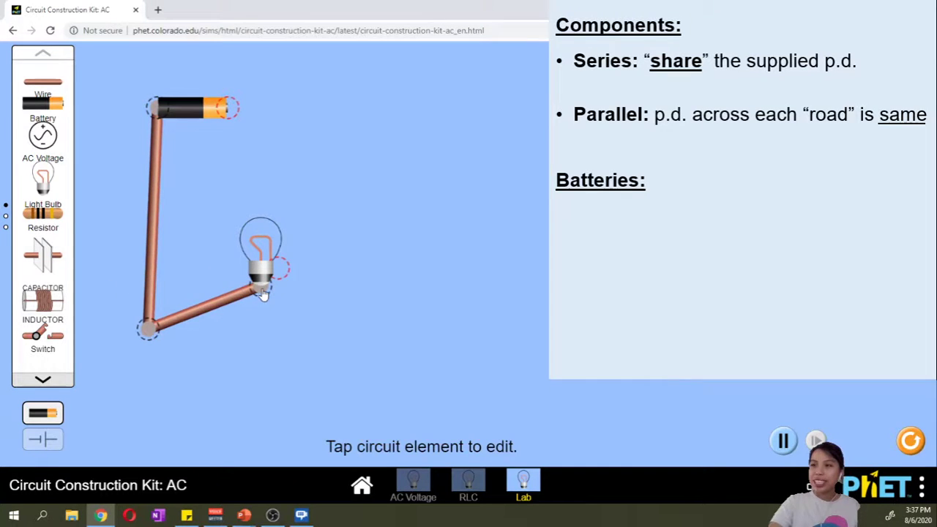
pyautogui.moveTo(261, 291); pyautogui.dragTo(265, 335)
pyautogui.moveTo(58, 84); pyautogui.dragTo(320, 320)
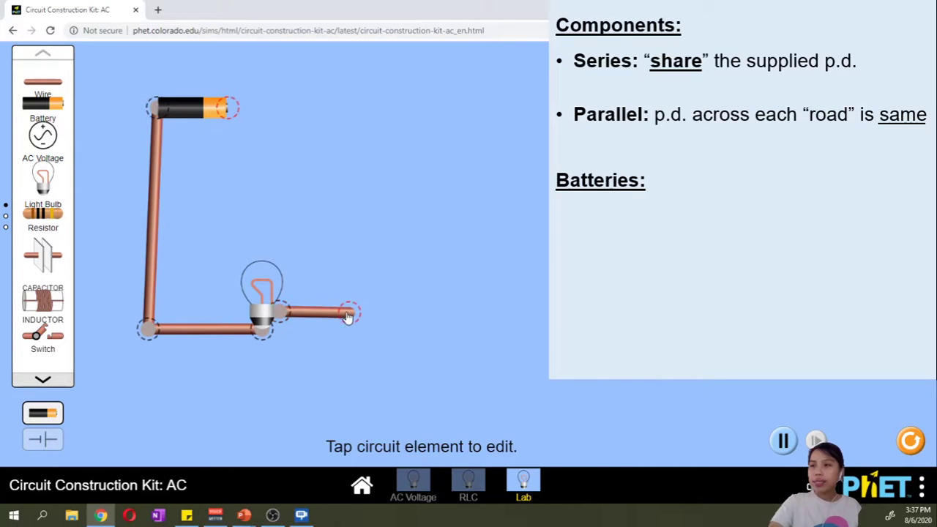
pyautogui.click(350, 313)
pyautogui.moveTo(43, 81); pyautogui.dragTo(255, 123)
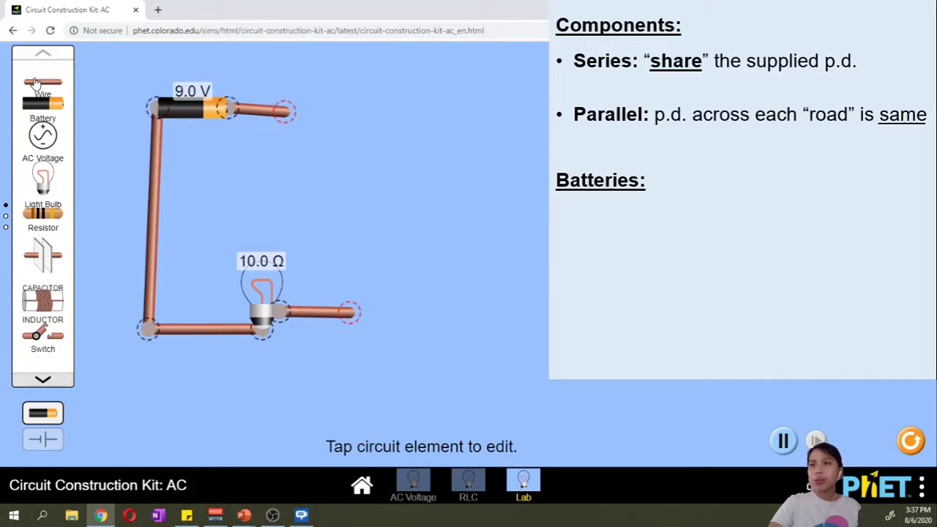
pyautogui.moveTo(35, 82); pyautogui.dragTo(355, 104)
pyautogui.moveTo(293, 115); pyautogui.dragTo(361, 113)
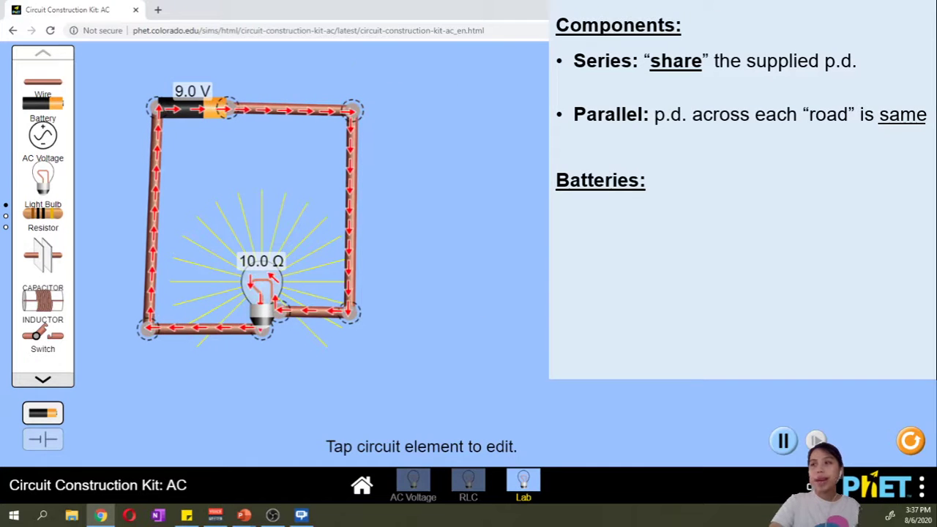
# Step: Probe the loop with the voltmeter to read 9.00 V, then set out a second 9.0 V battery
pyautogui.moveTo(210, 348); pyautogui.dragTo(246, 399)
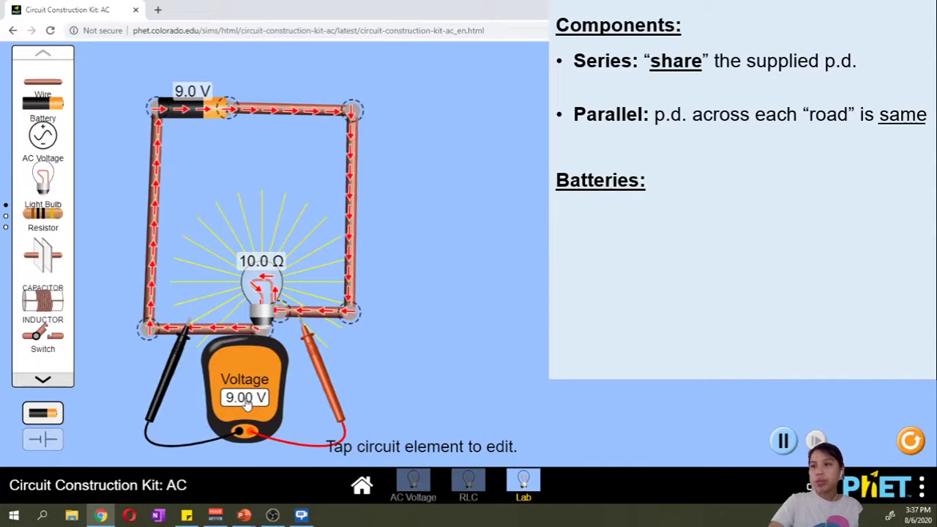
pyautogui.moveTo(316, 357); pyautogui.dragTo(288, 141)
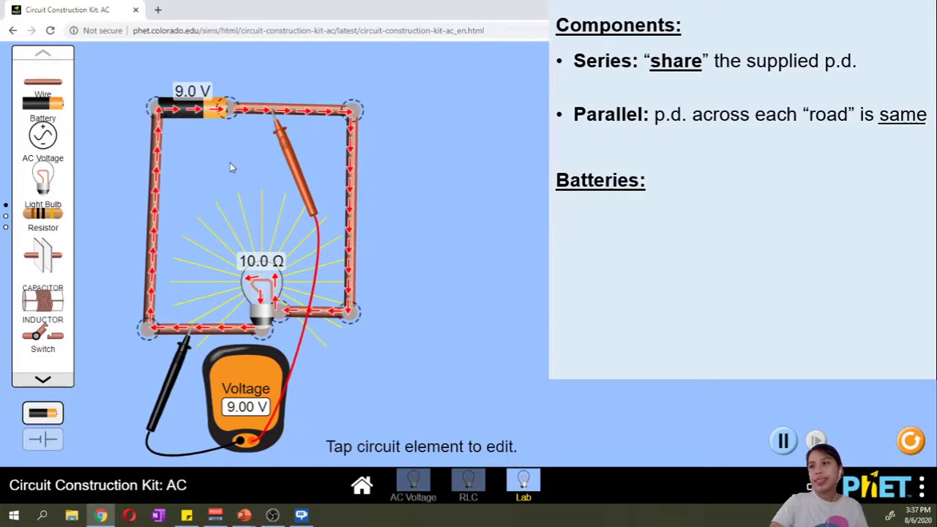
pyautogui.moveTo(175, 381); pyautogui.dragTo(132, 348)
pyautogui.moveTo(134, 396); pyautogui.dragTo(145, 208)
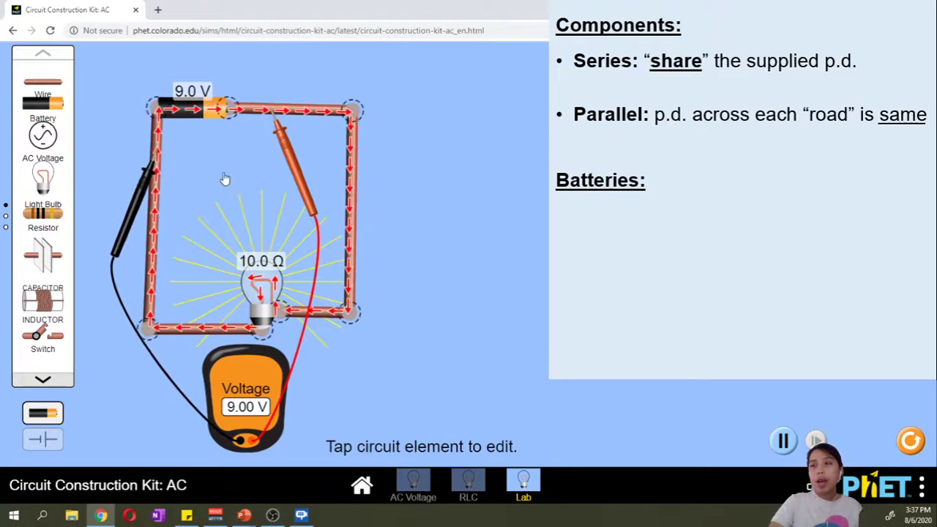
pyautogui.moveTo(291, 158); pyautogui.dragTo(362, 210)
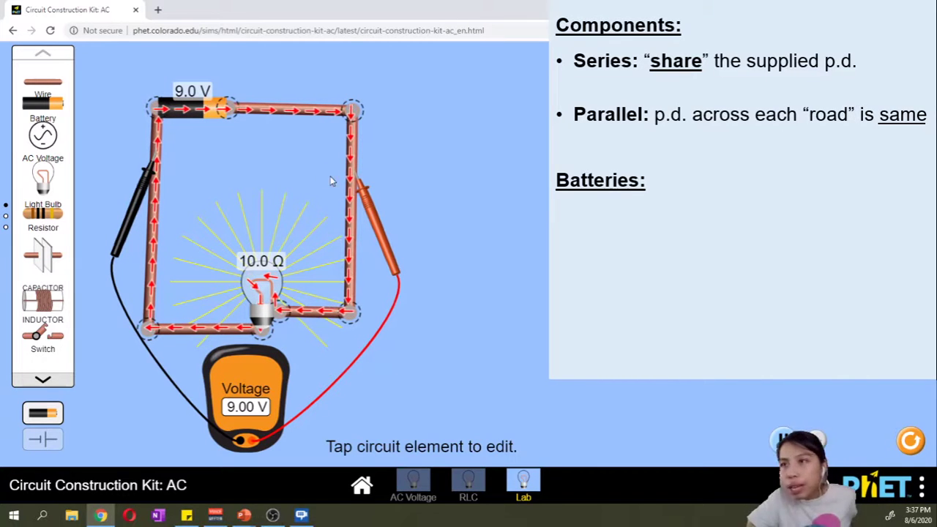
pyautogui.moveTo(54, 108); pyautogui.dragTo(270, 186)
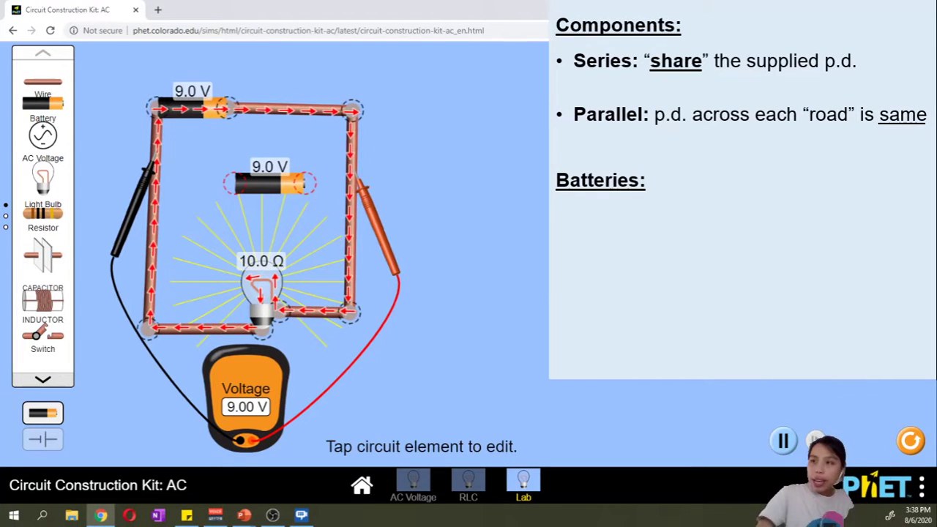
# Step: Insert the second 9.0 V battery in series beside the first, add an ammeter, and reclose the loop
pyautogui.click(228, 109)
pyautogui.click(228, 61)
pyautogui.moveTo(245, 109); pyautogui.dragTo(315, 114)
pyautogui.moveTo(170, 111); pyautogui.dragTo(177, 111)
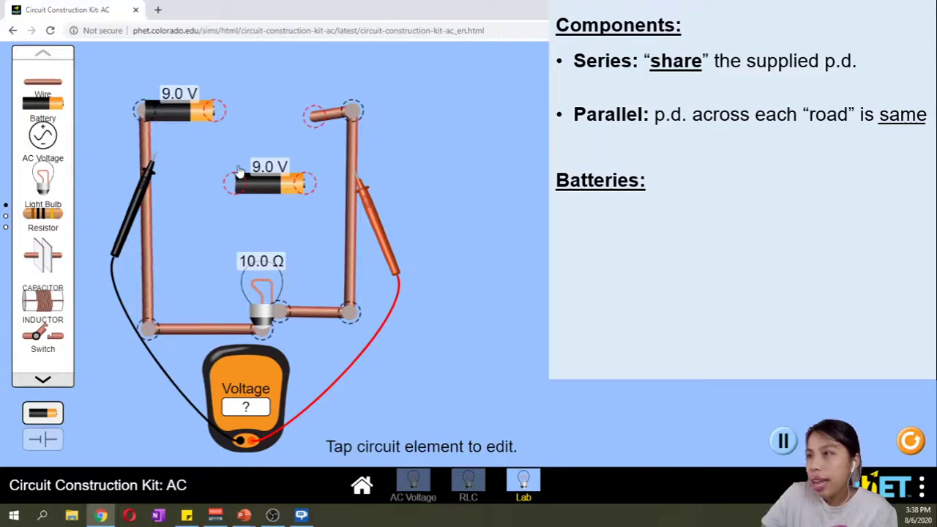
pyautogui.moveTo(264, 187); pyautogui.dragTo(249, 127)
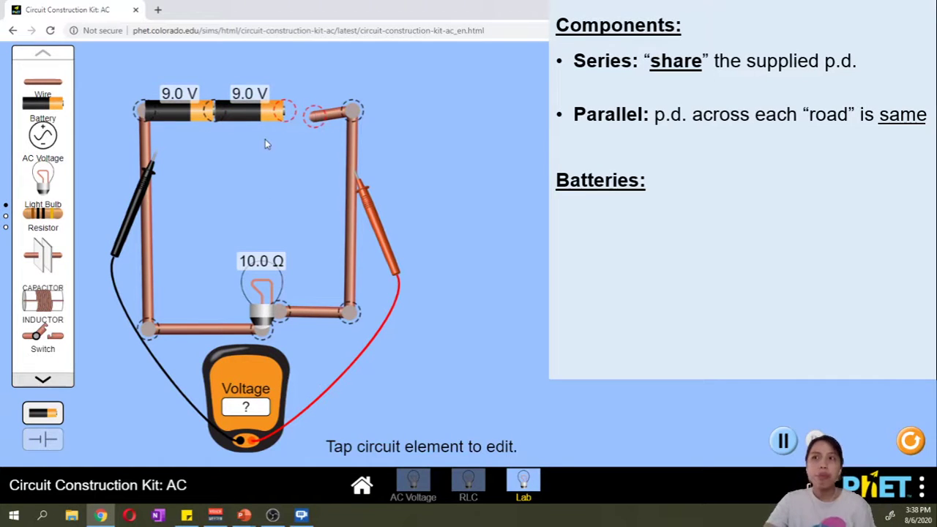
pyautogui.moveTo(842, 168); pyautogui.dragTo(351, 164)
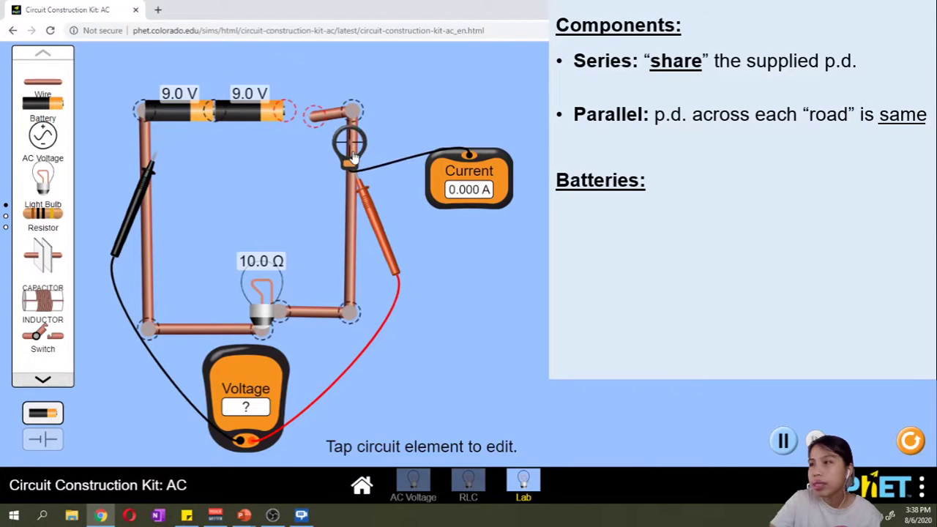
pyautogui.moveTo(311, 115); pyautogui.dragTo(293, 111)
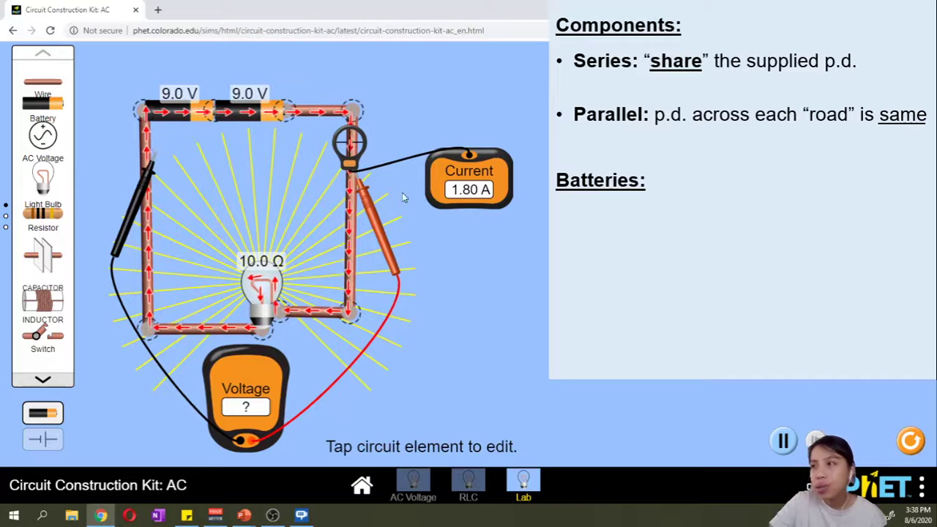
# Step: Place the voltmeter probes across both batteries to read 18.00 V
pyautogui.moveTo(372, 220); pyautogui.dragTo(333, 172)
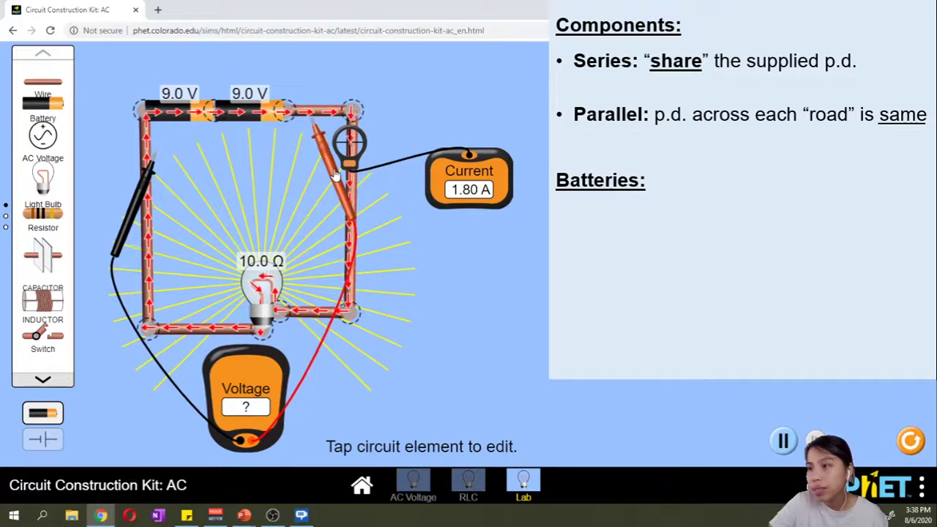
pyautogui.moveTo(132, 223); pyautogui.dragTo(115, 220)
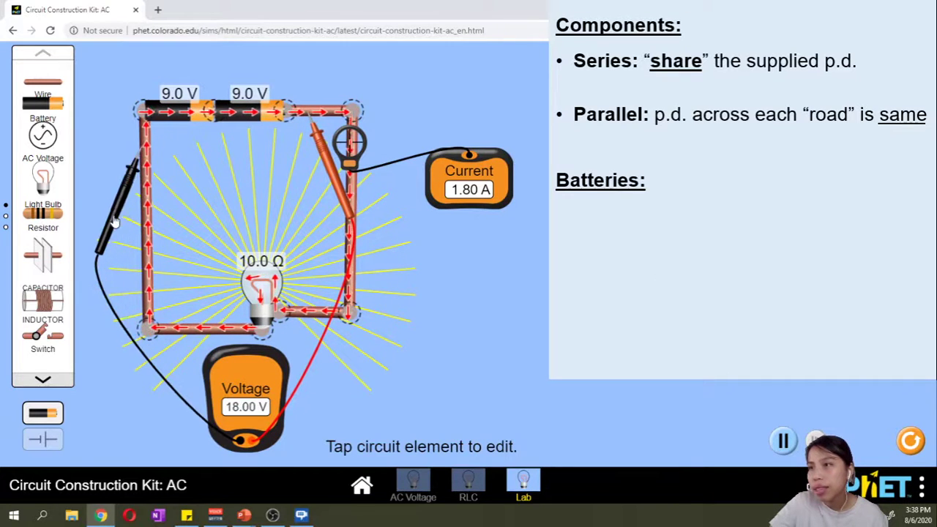
pyautogui.moveTo(265, 428); pyautogui.dragTo(263, 440)
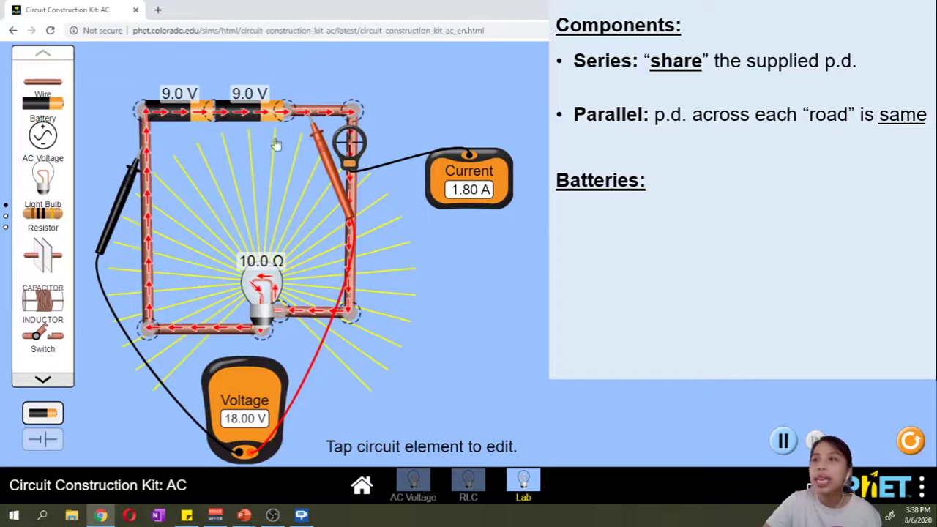
# Step: Cut the batteries apart, flip the second 9.0 V battery, and reconnect it so the voltmeter reads 0.000 V
pyautogui.click(284, 111)
pyautogui.click(284, 55)
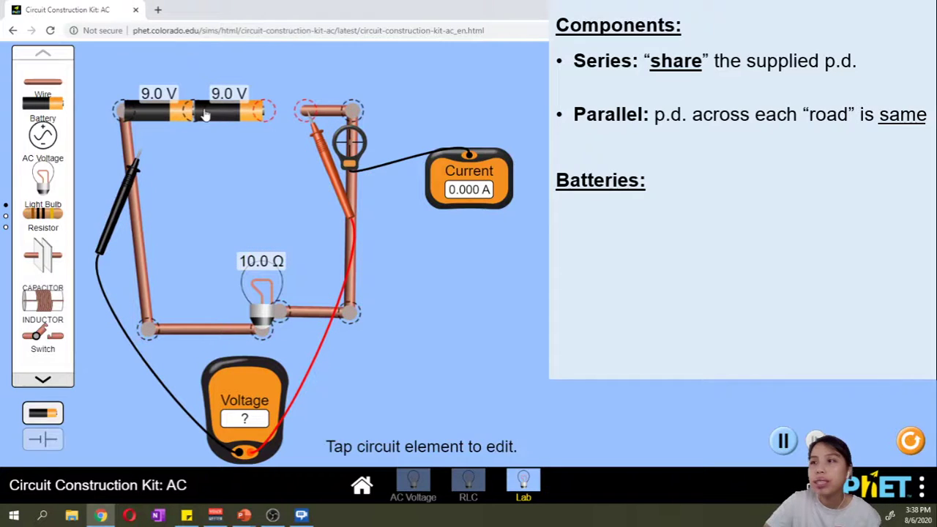
pyautogui.click(202, 113)
pyautogui.click(192, 59)
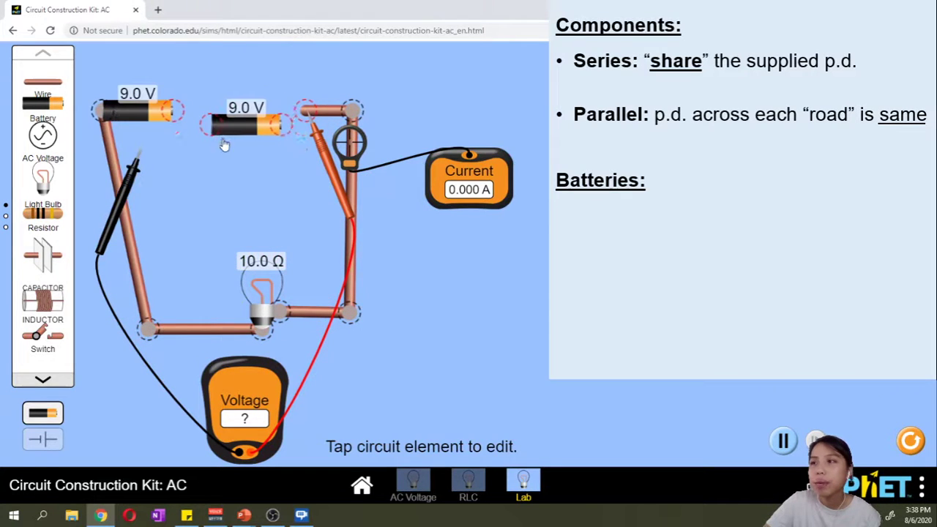
pyautogui.moveTo(199, 143); pyautogui.dragTo(274, 128)
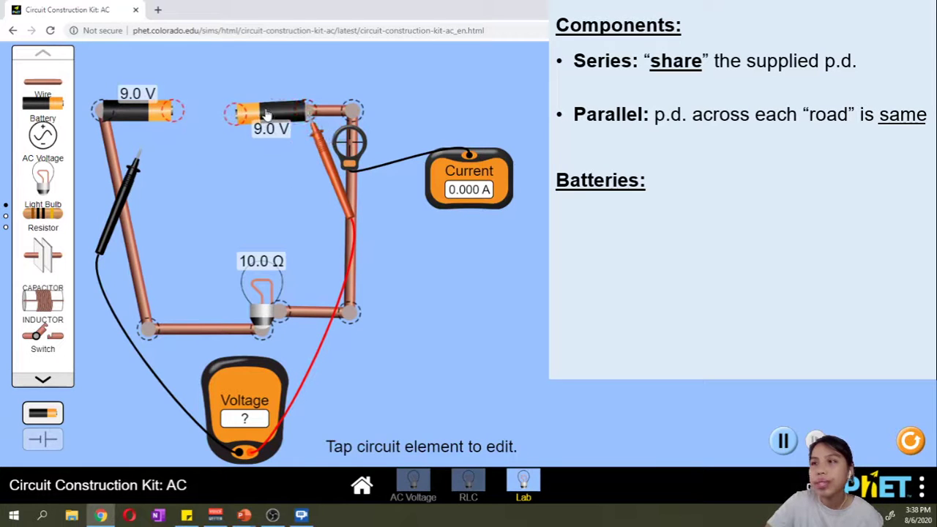
pyautogui.moveTo(141, 115); pyautogui.dragTo(189, 119)
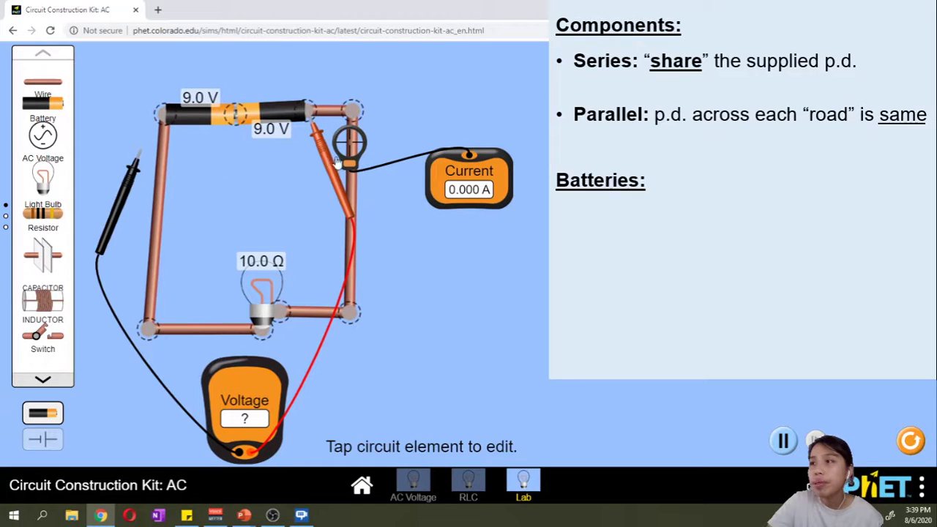
pyautogui.moveTo(112, 213); pyautogui.dragTo(131, 214)
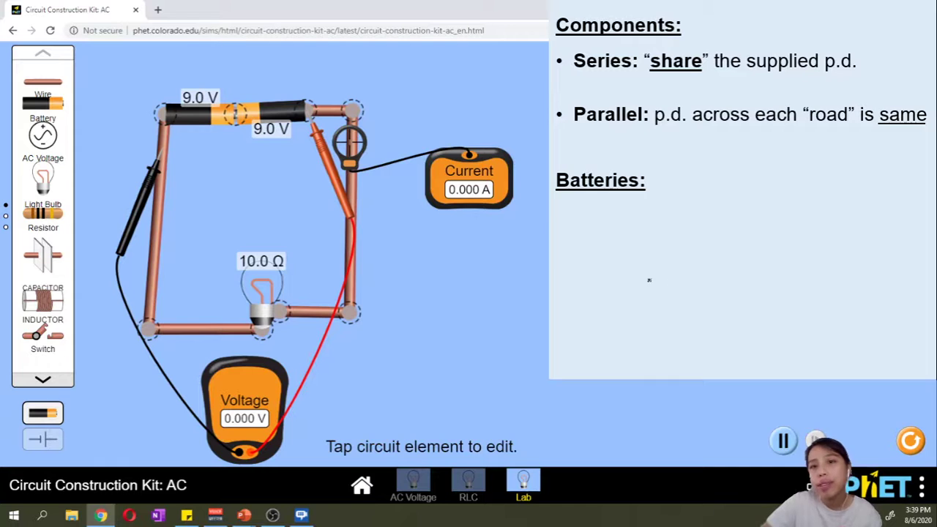
# Step: Show the 'Series: V add up or minus' note and move the red probe onto the right-hand wire
pyautogui.click(711, 271)
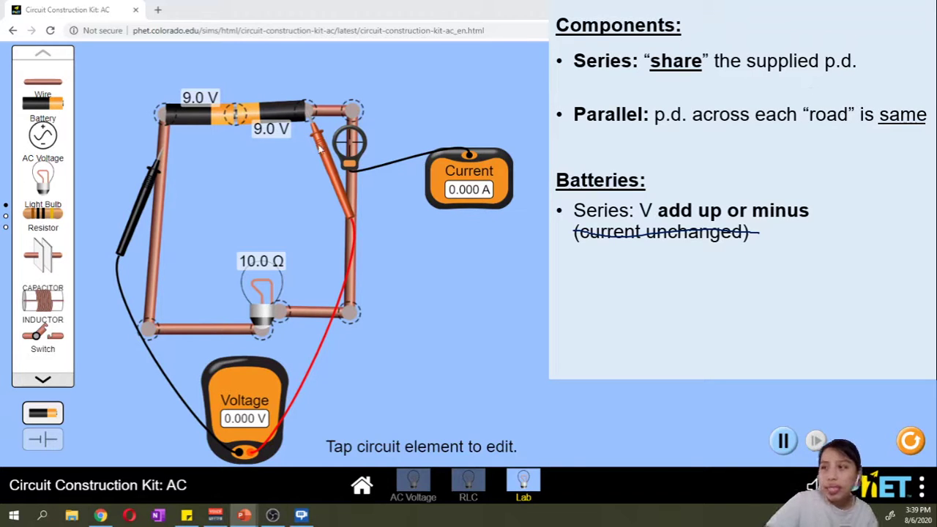
pyautogui.moveTo(320, 148); pyautogui.dragTo(372, 237)
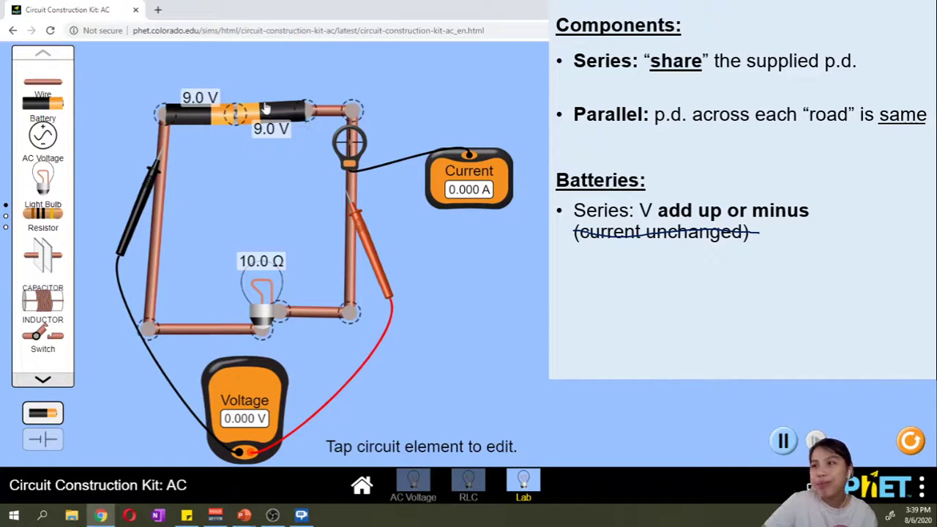
# Step: Delete the second 9.0 V battery and unclip the ammeter from the circuit
pyautogui.click(288, 139)
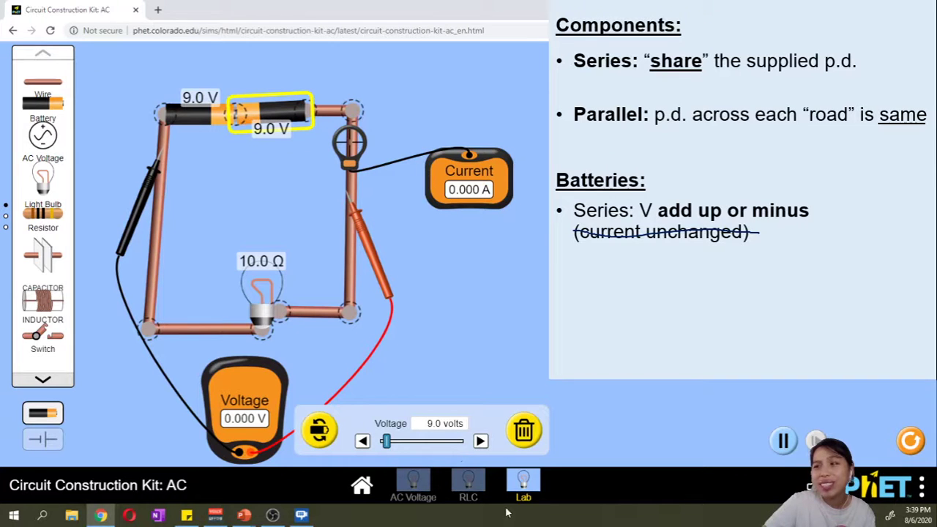
pyautogui.click(523, 432)
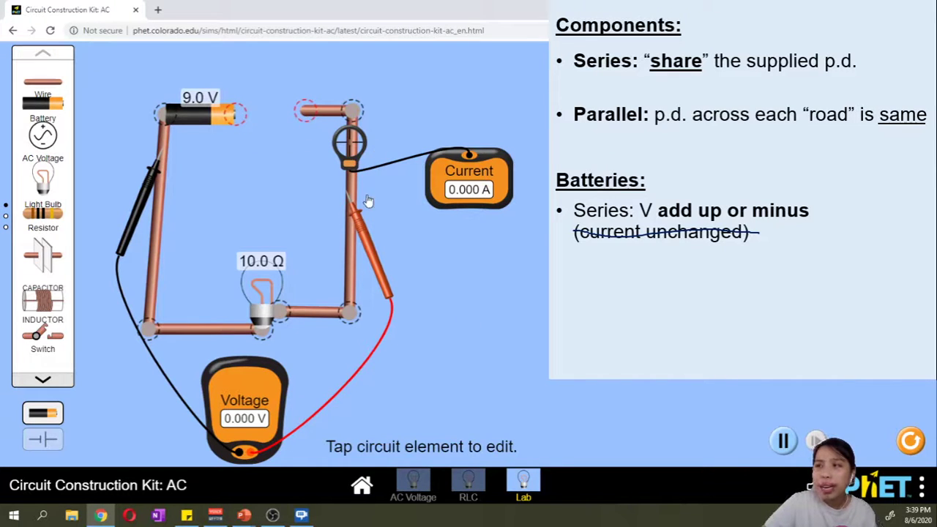
pyautogui.moveTo(350, 163); pyautogui.dragTo(480, 127)
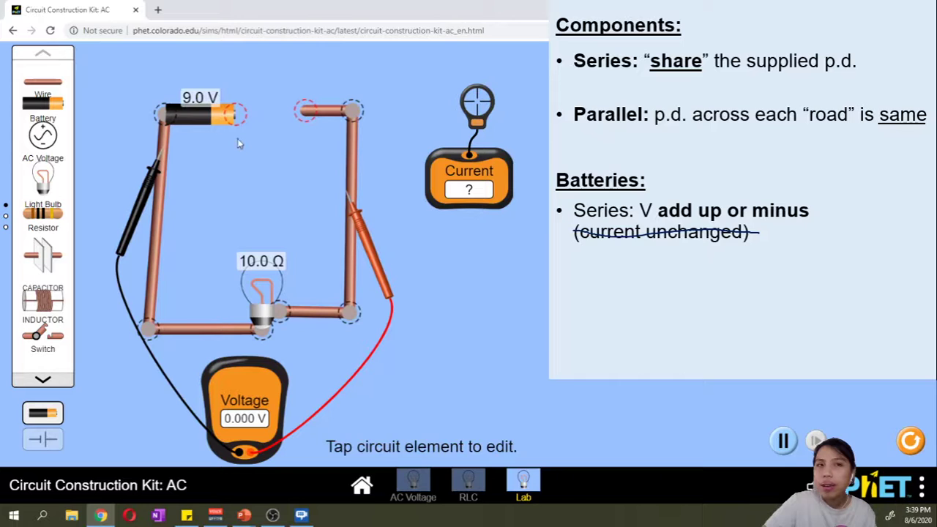
# Step: Cut the remaining battery loose, remove the top-right wire, and add two angled wires closing the loop
pyautogui.click(199, 114)
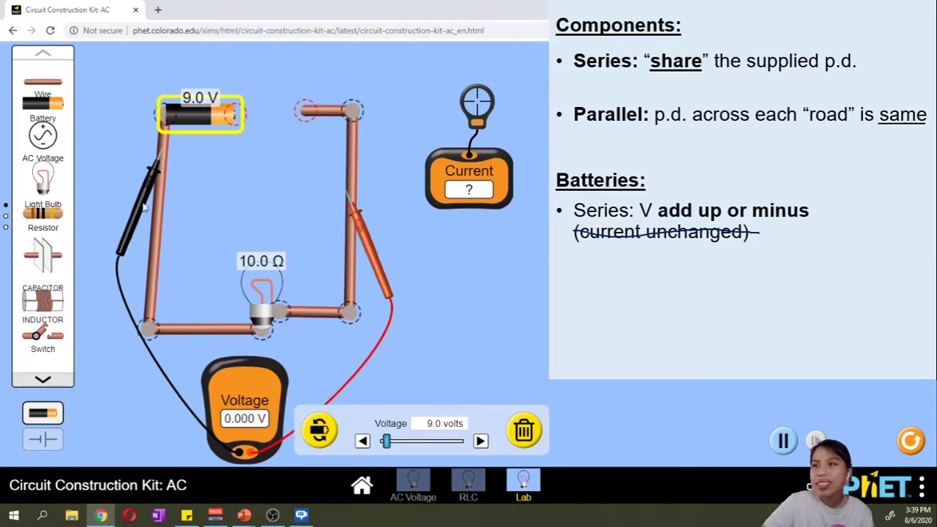
pyautogui.click(166, 121)
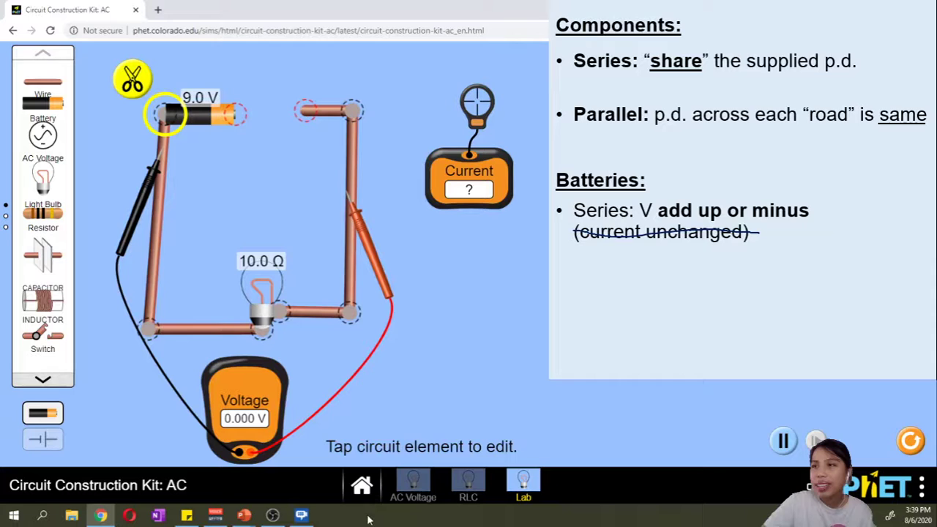
pyautogui.click(143, 79)
pyautogui.moveTo(219, 103); pyautogui.dragTo(280, 104)
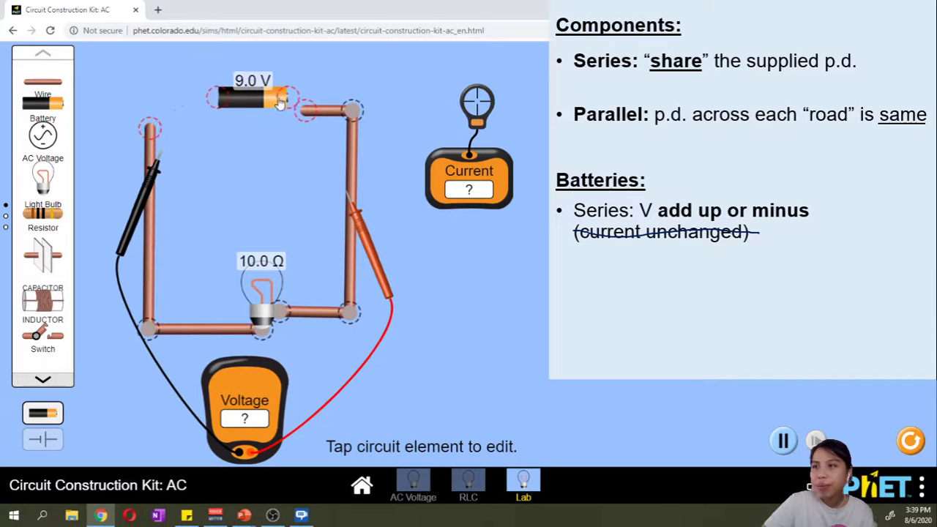
pyautogui.click(338, 115)
pyautogui.click(421, 438)
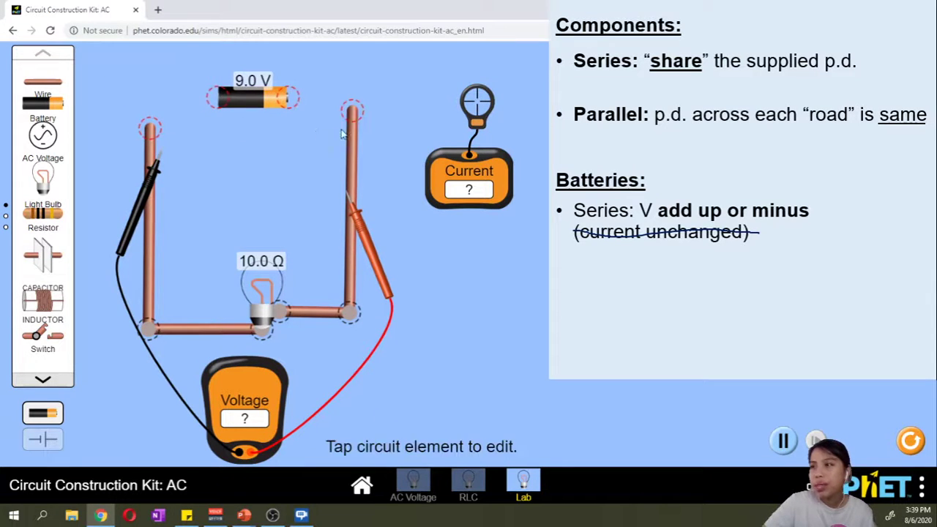
pyautogui.moveTo(357, 114); pyautogui.dragTo(352, 151)
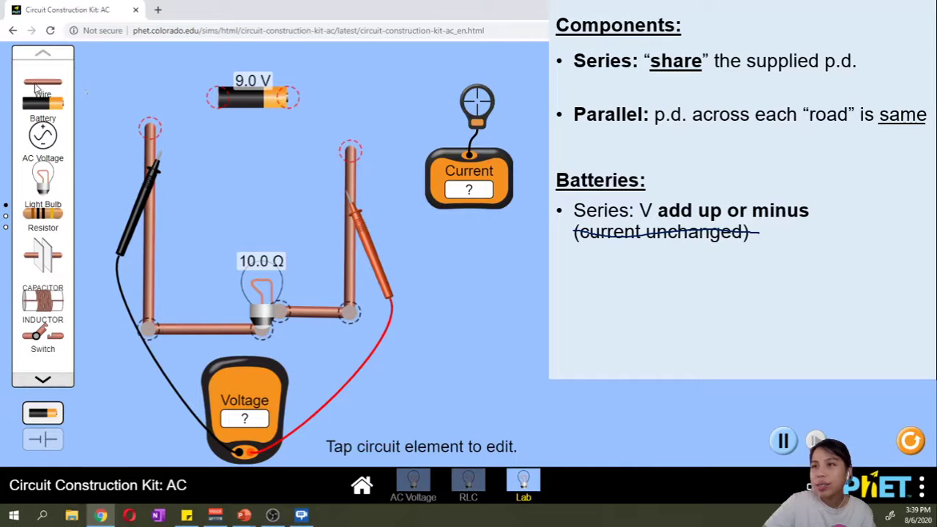
pyautogui.moveTo(36, 85); pyautogui.dragTo(149, 127)
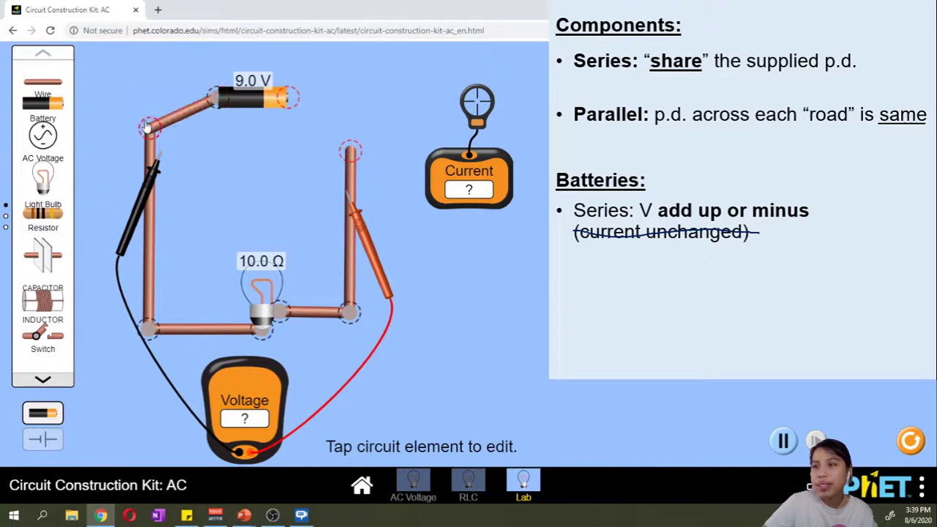
pyautogui.moveTo(42, 82); pyautogui.dragTo(347, 159)
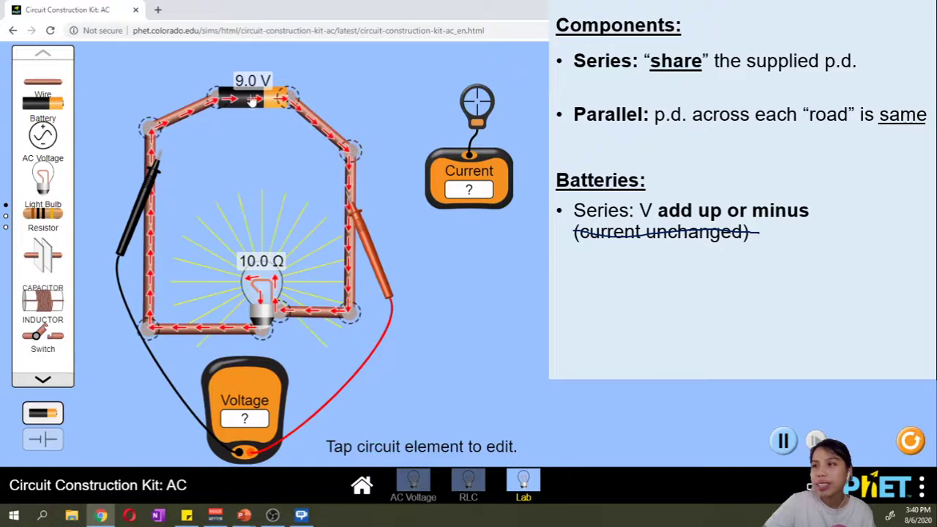
# Step: Clip the ammeter onto the top-right wire to read 0.90 A and set out a second 9.0 V battery
pyautogui.moveTo(254, 98); pyautogui.dragTo(254, 79)
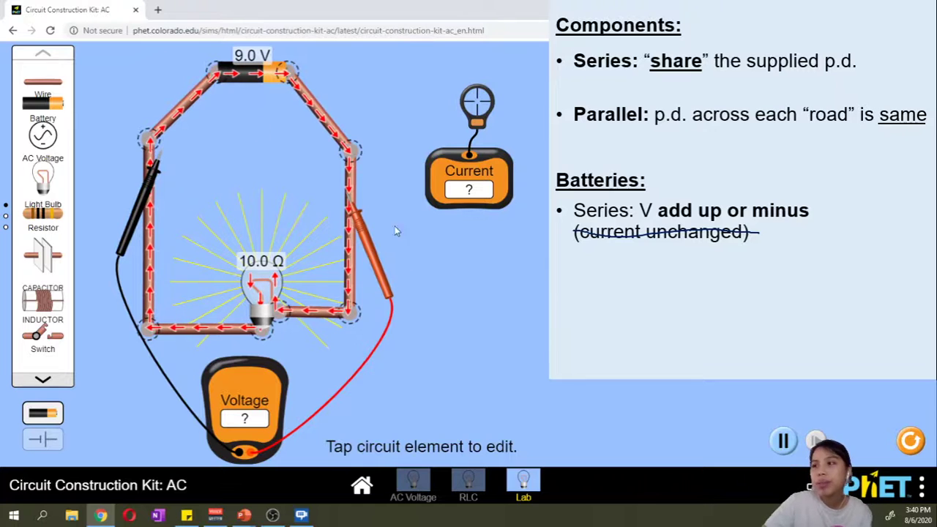
pyautogui.moveTo(476, 122); pyautogui.dragTo(351, 291)
pyautogui.moveTo(123, 236); pyautogui.dragTo(103, 253)
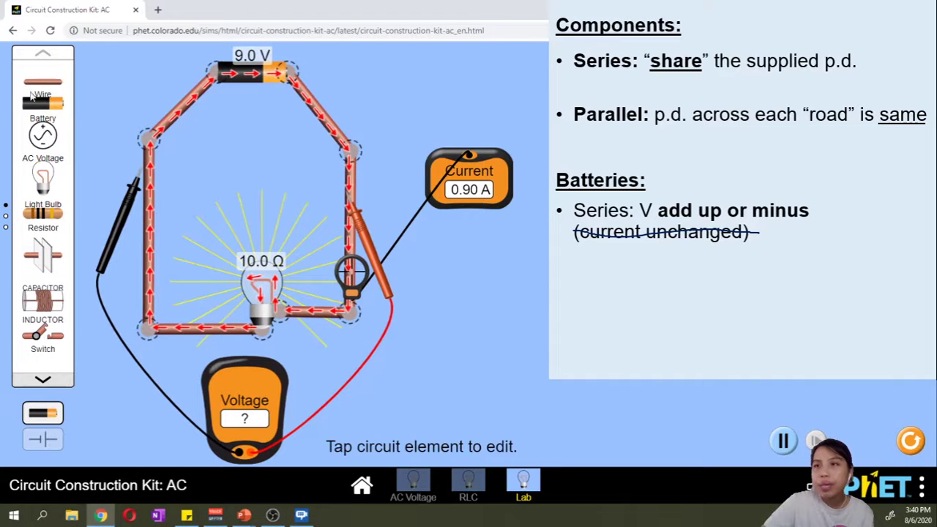
pyautogui.moveTo(42, 104); pyautogui.dragTo(228, 161)
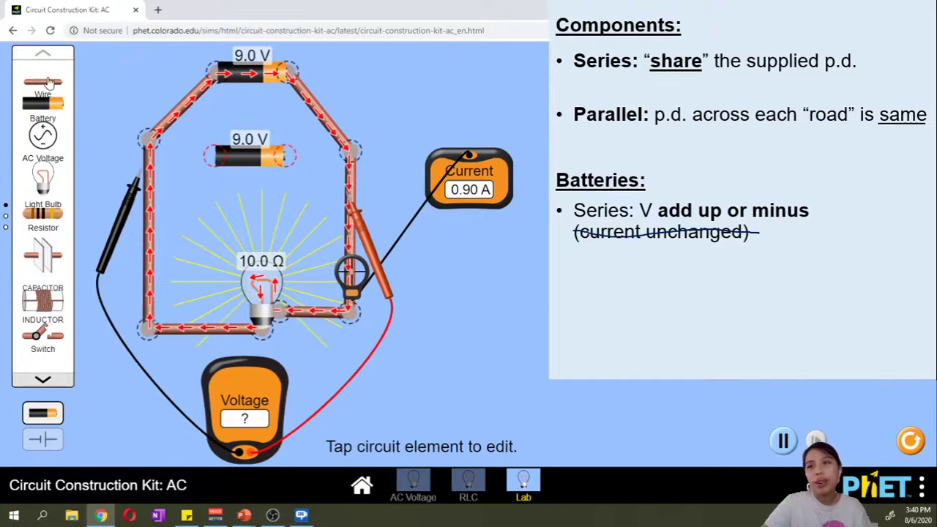
# Step: Wire the second 9.0 V battery between the left and right junctions in parallel
pyautogui.moveTo(48, 82); pyautogui.dragTo(40, 80)
pyautogui.moveTo(125, 213); pyautogui.dragTo(126, 240)
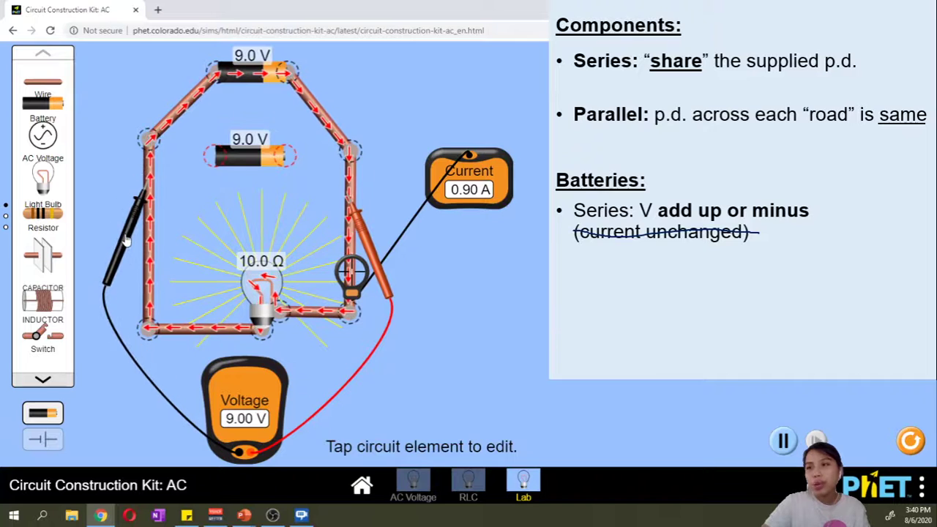
pyautogui.moveTo(370, 262); pyautogui.dragTo(372, 244)
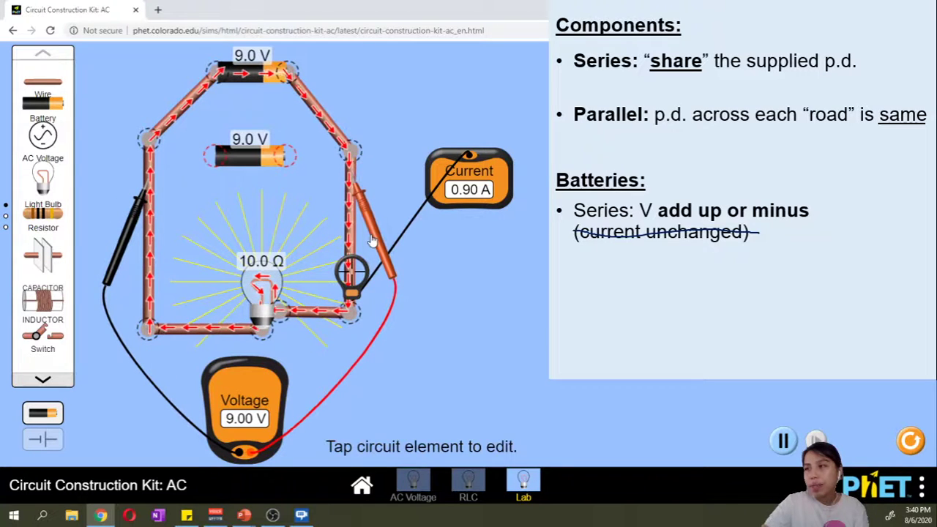
pyautogui.moveTo(249, 155); pyautogui.dragTo(248, 150)
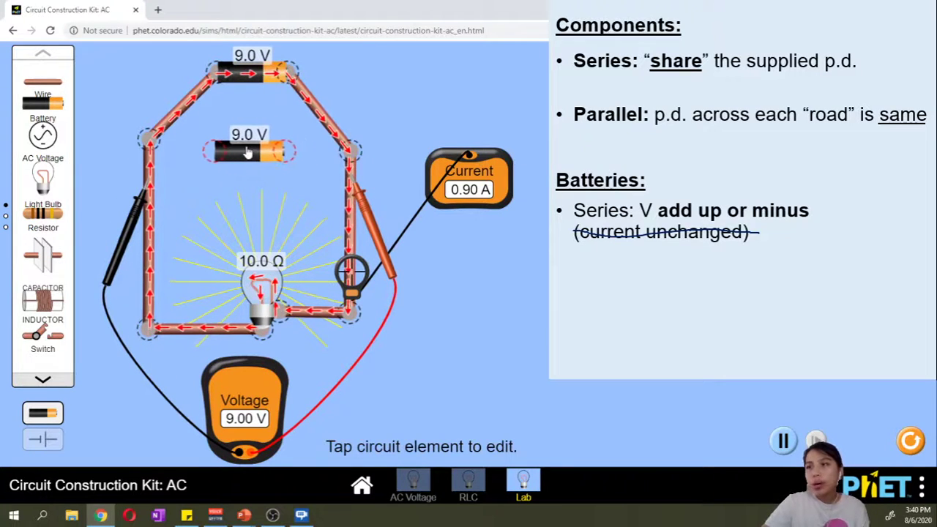
pyautogui.moveTo(52, 82); pyautogui.dragTo(177, 157)
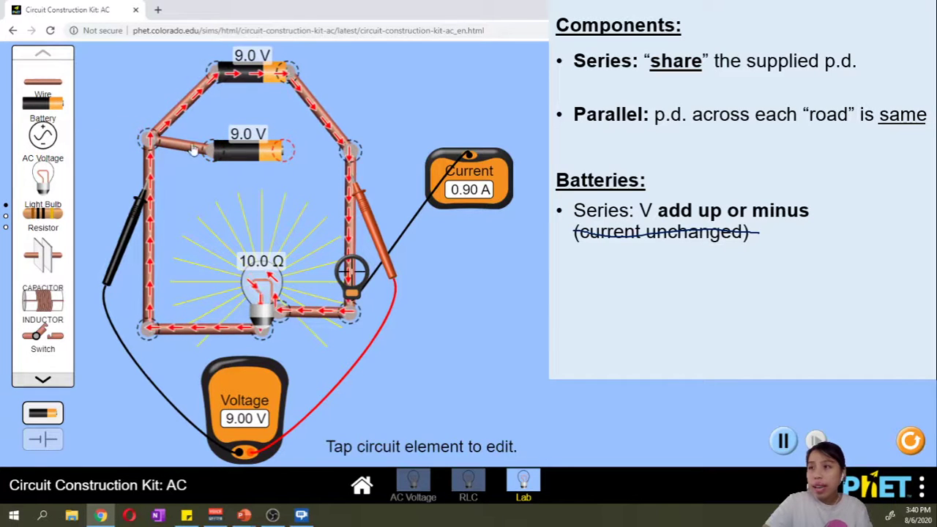
pyautogui.moveTo(281, 165); pyautogui.dragTo(328, 156)
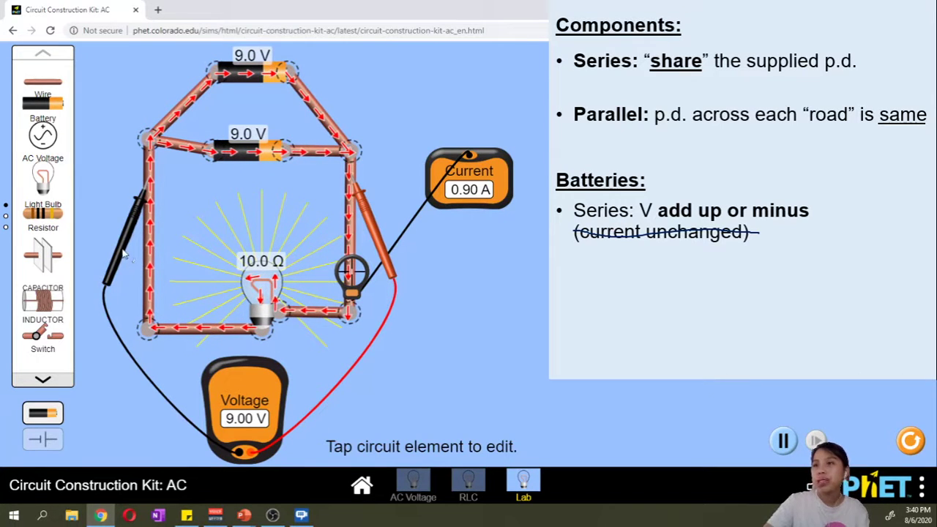
# Step: Move the voltmeter and ammeter probes to confirm 9.00 V across the bulb and check current
pyautogui.moveTo(125, 256); pyautogui.dragTo(167, 395)
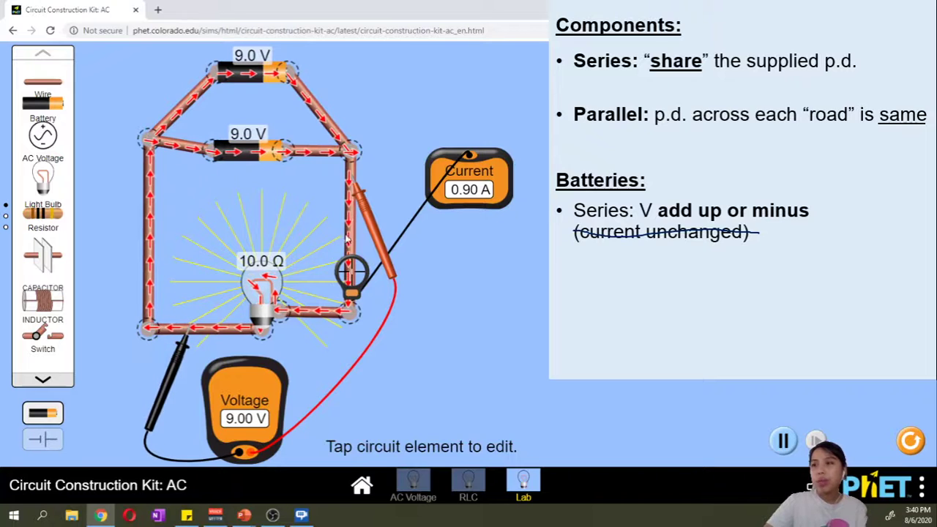
pyautogui.moveTo(372, 238)
pyautogui.mouseDown()
pyautogui.moveTo(336, 375)
pyautogui.moveTo(342, 383)
pyautogui.moveTo(383, 272)
pyautogui.moveTo(378, 257)
pyautogui.mouseUp()
pyautogui.moveTo(159, 391); pyautogui.dragTo(122, 257)
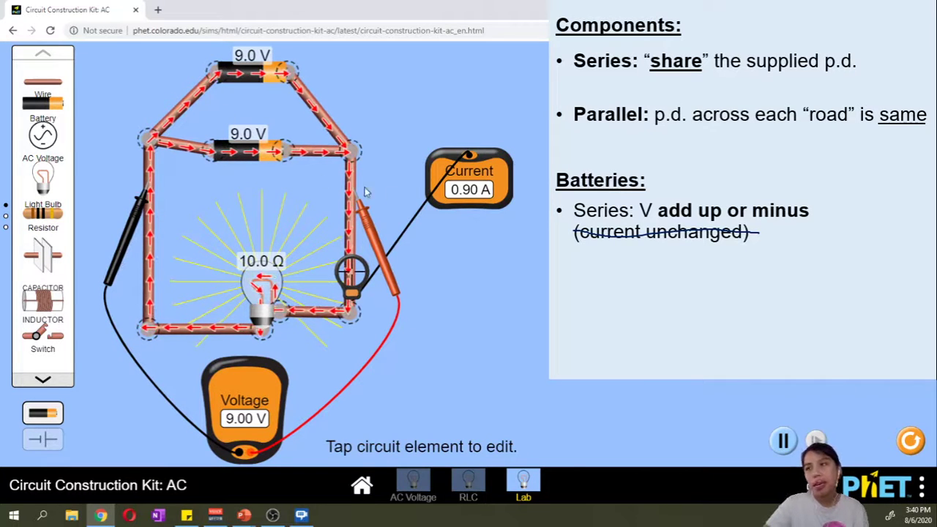
pyautogui.moveTo(349, 304); pyautogui.dragTo(443, 136)
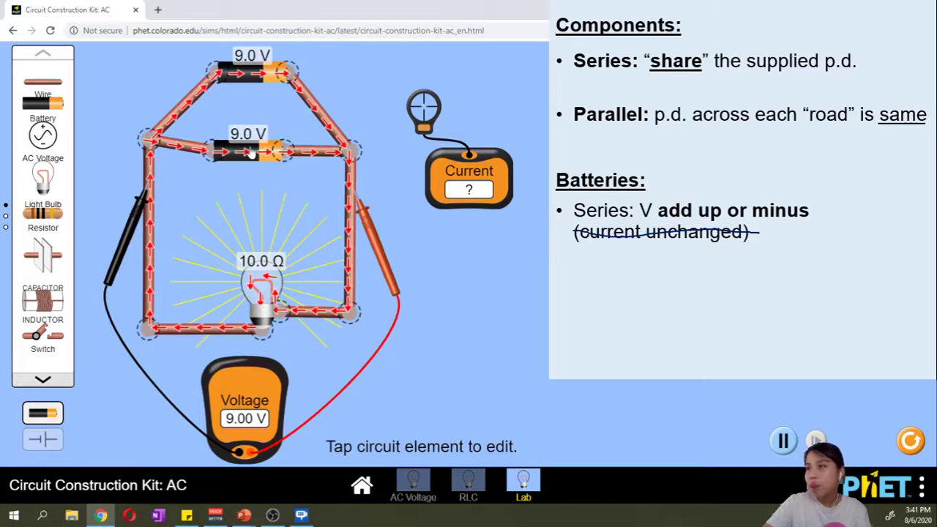
# Step: Lower the parallel battery into a V-shaped branch, measure the top and middle branch currents, then remove the meters
pyautogui.moveTo(258, 161); pyautogui.dragTo(260, 192)
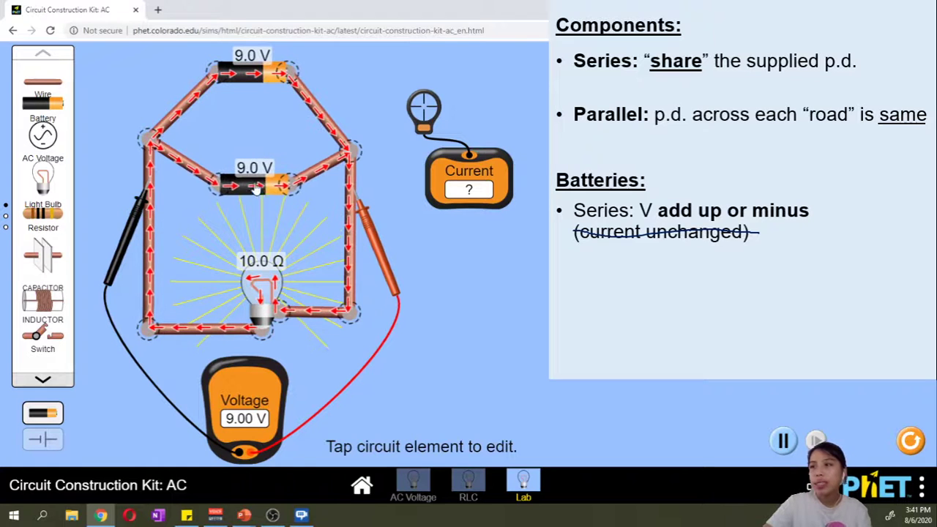
pyautogui.moveTo(423, 126); pyautogui.dragTo(318, 184)
pyautogui.moveTo(317, 109); pyautogui.dragTo(439, 95)
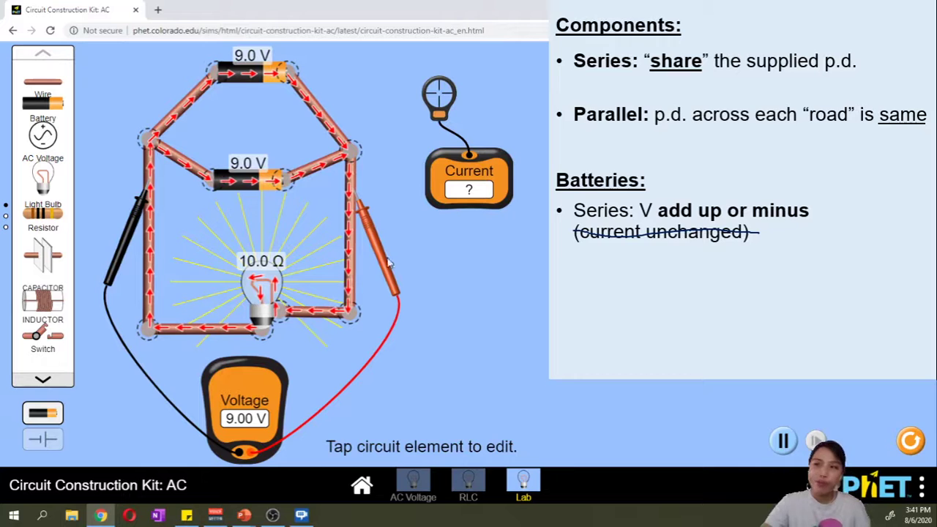
pyautogui.moveTo(388, 262); pyautogui.dragTo(390, 307)
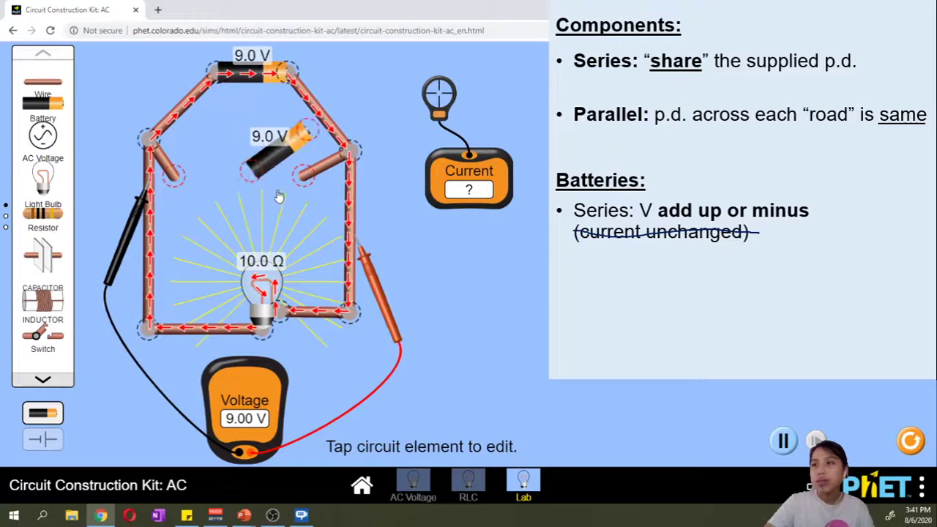
# Step: Flip the middle battery and reconnect it reversed, shorting both batteries into fire and darkening the bulb
pyautogui.moveTo(357, 210); pyautogui.dragTo(388, 158)
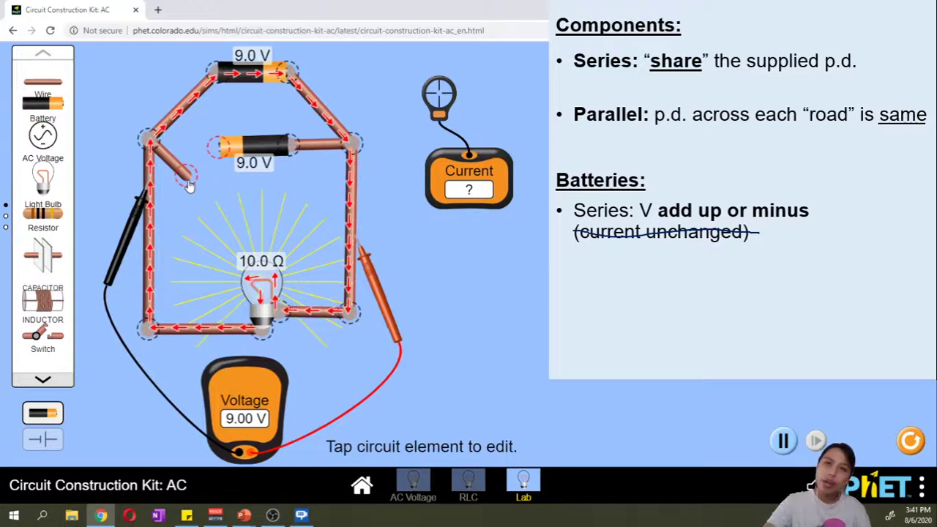
pyautogui.moveTo(189, 186); pyautogui.dragTo(252, 177)
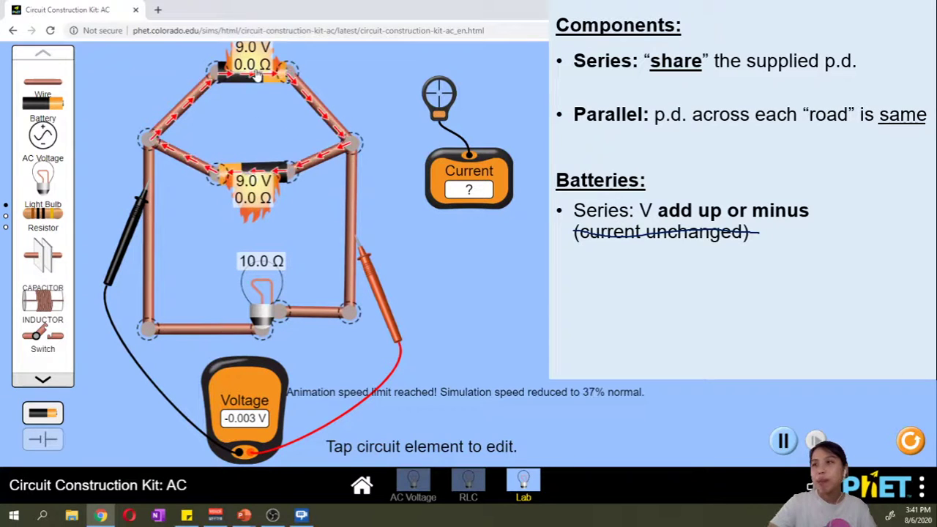
# Step: Lower the burning top battery, reveal the 'Parallel: V unchanged or short' note, and clamp the ammeter on the lower battery wire
pyautogui.moveTo(252, 73); pyautogui.dragTo(260, 105)
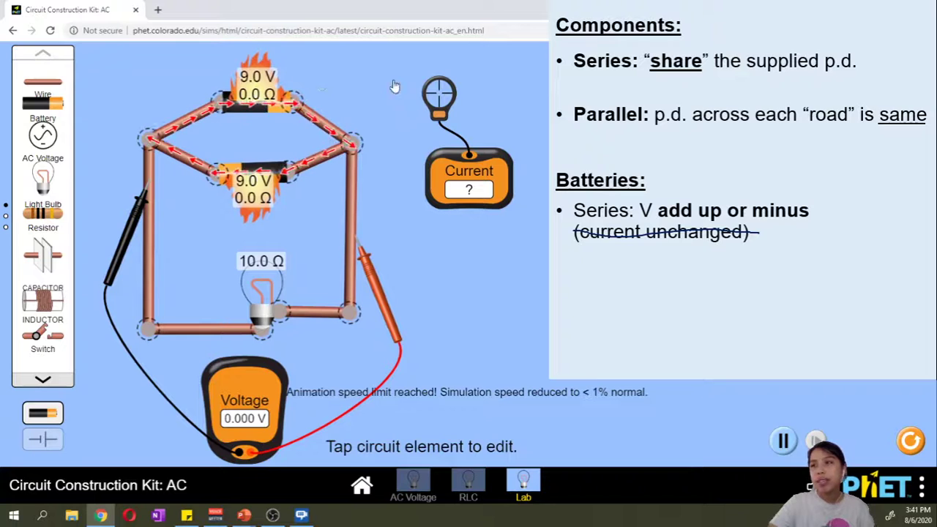
pyautogui.click(711, 323)
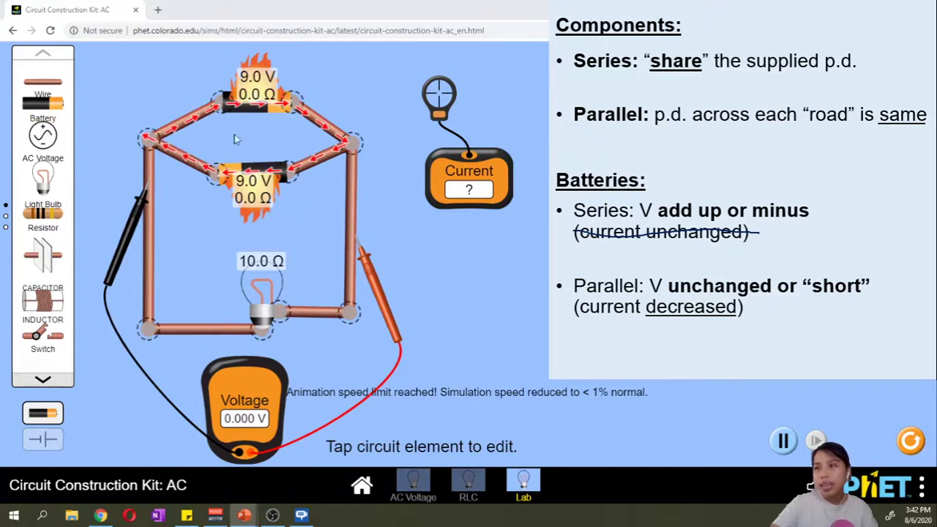
pyautogui.moveTo(440, 111)
pyautogui.mouseDown()
pyautogui.moveTo(313, 206)
pyautogui.moveTo(307, 187)
pyautogui.moveTo(453, 115)
pyautogui.mouseUp()
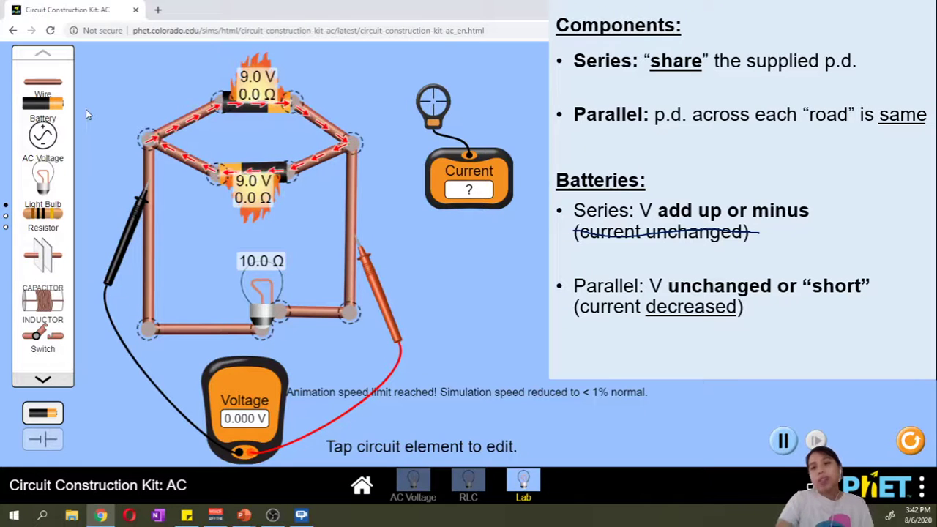
pyautogui.click(43, 440)
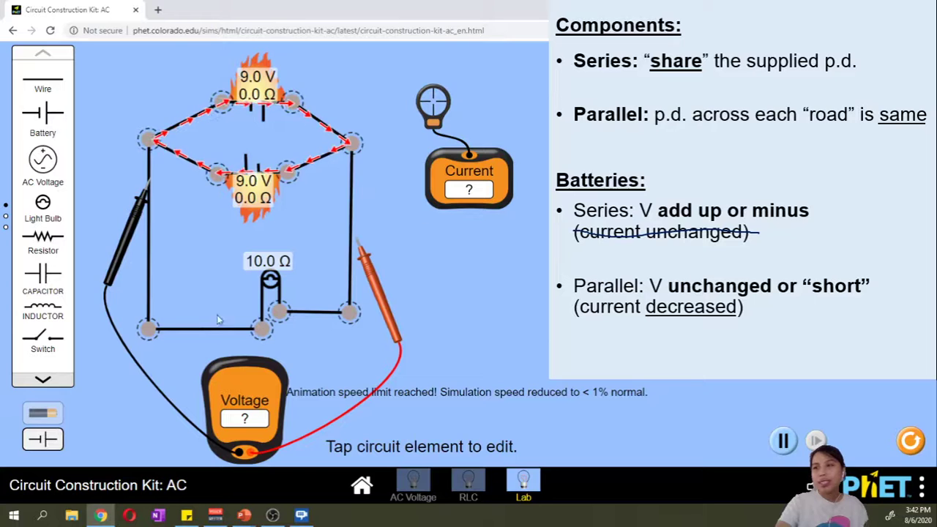
pyautogui.click(354, 149)
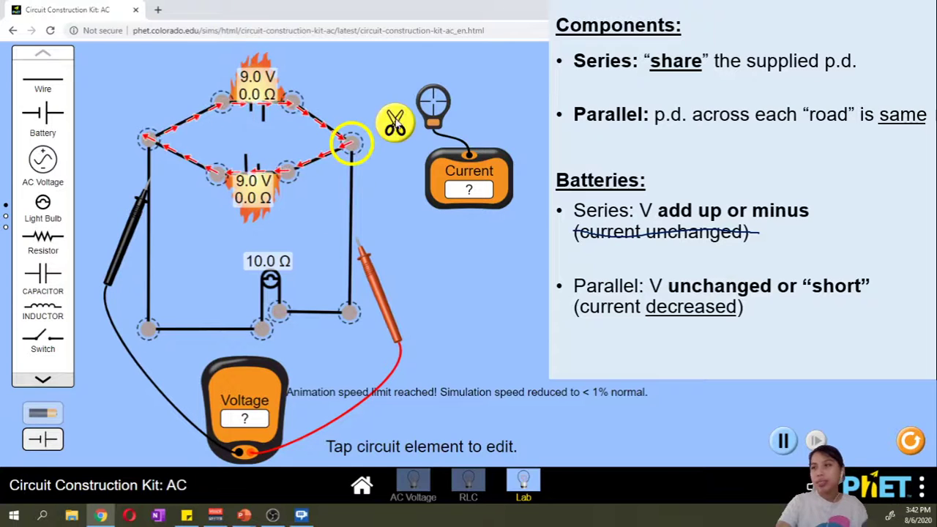
pyautogui.click(396, 123)
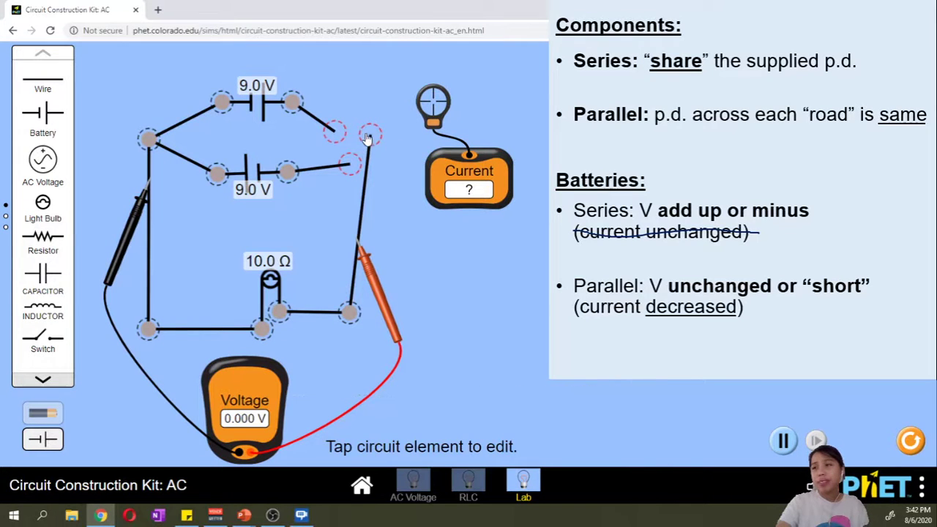
pyautogui.moveTo(370, 135); pyautogui.dragTo(355, 176)
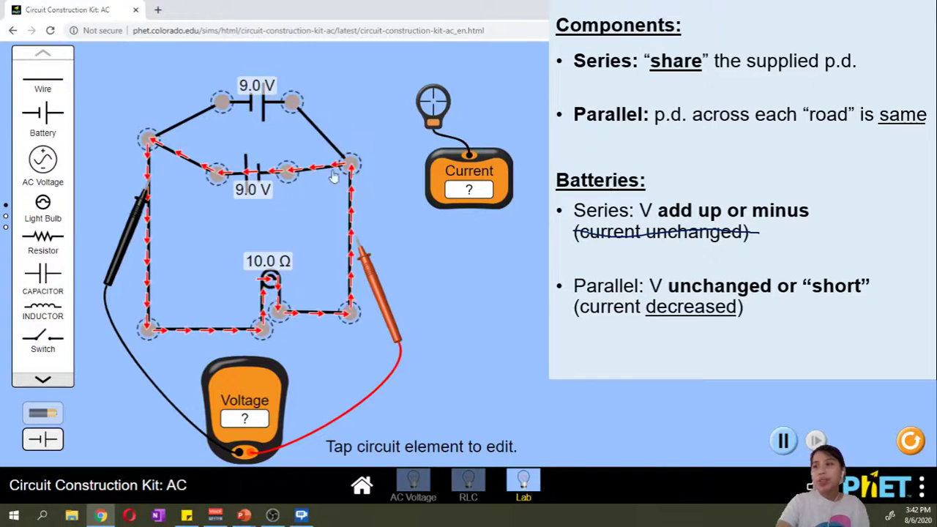
pyautogui.click(43, 413)
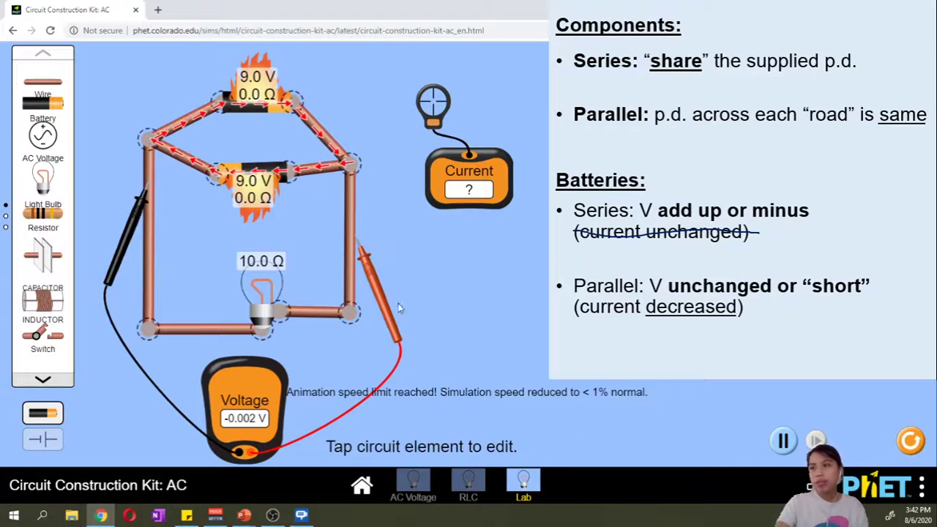
# Step: Place the voltmeter probes on the wires beside the shorted batteries to read the near-zero voltage
pyautogui.moveTo(387, 308); pyautogui.dragTo(327, 236)
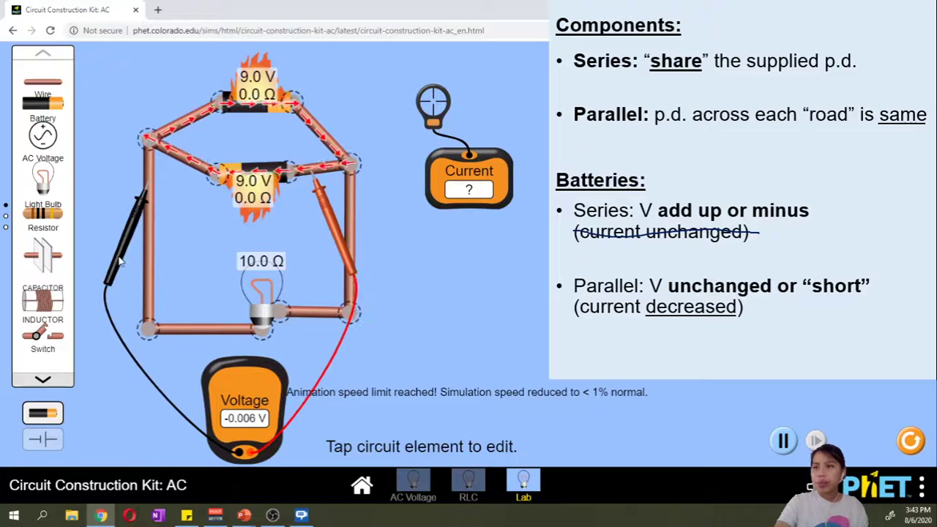
pyautogui.moveTo(125, 261); pyautogui.dragTo(353, 199)
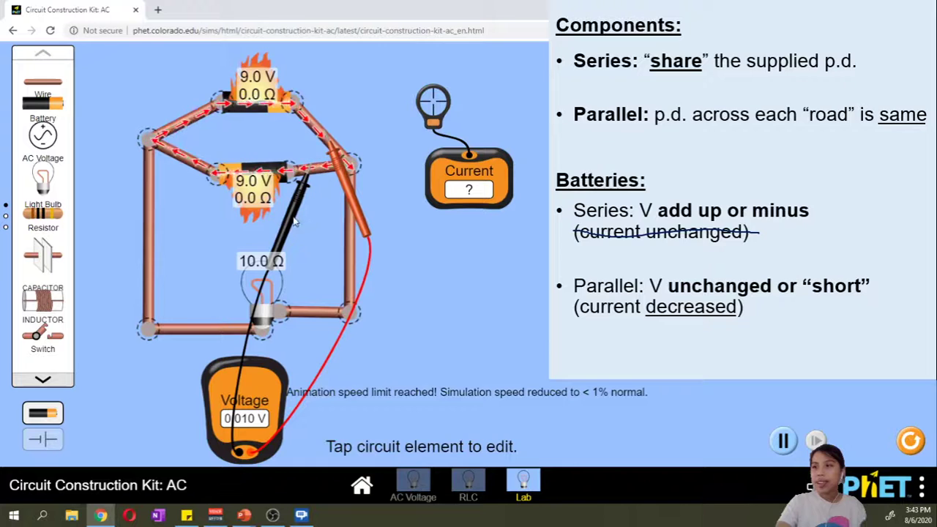
pyautogui.moveTo(296, 217); pyautogui.dragTo(188, 176)
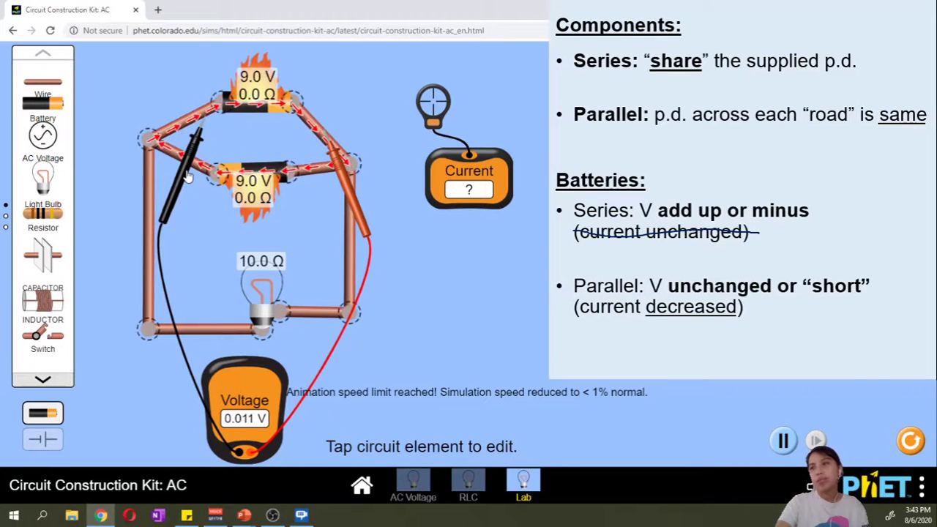
# Step: Move both the black and red voltmeter probes off the circuit into empty space
pyautogui.moveTo(189, 176); pyautogui.dragTo(114, 277)
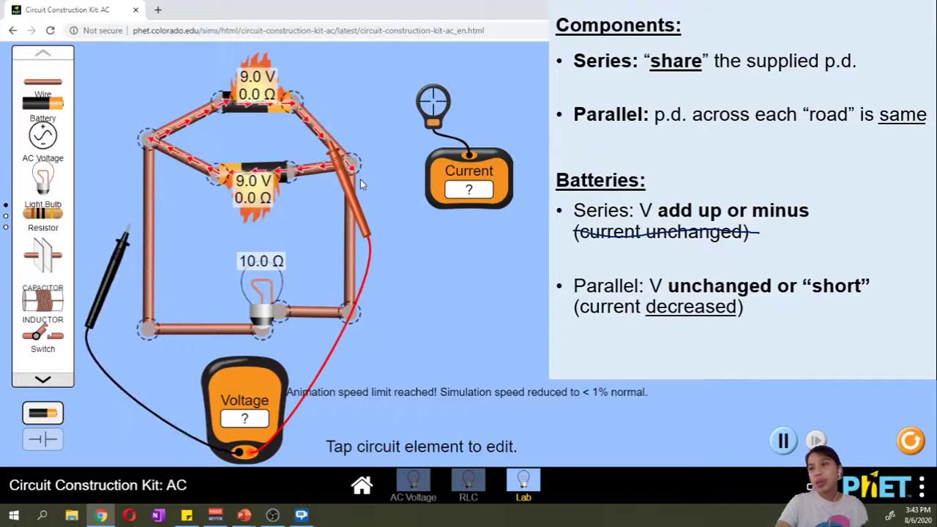
pyautogui.moveTo(357, 197); pyautogui.dragTo(401, 302)
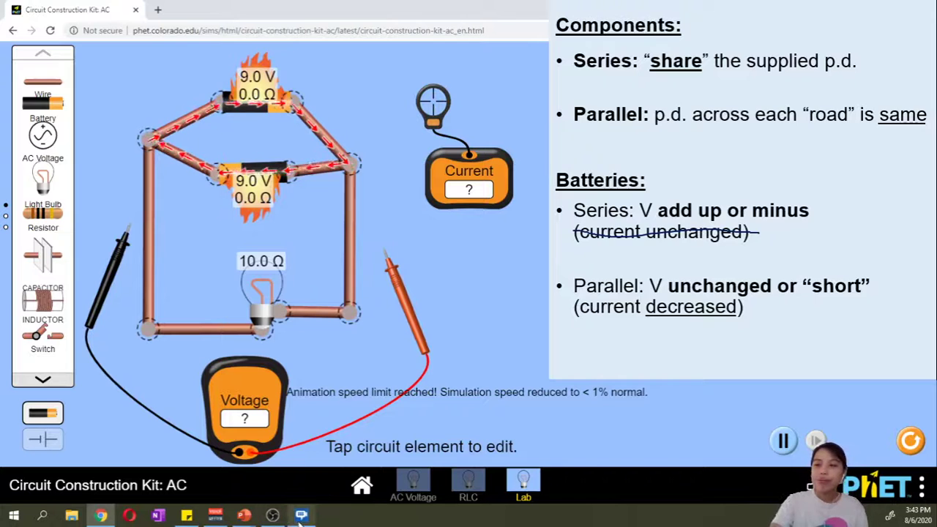
pyautogui.moveTo(292, 520)
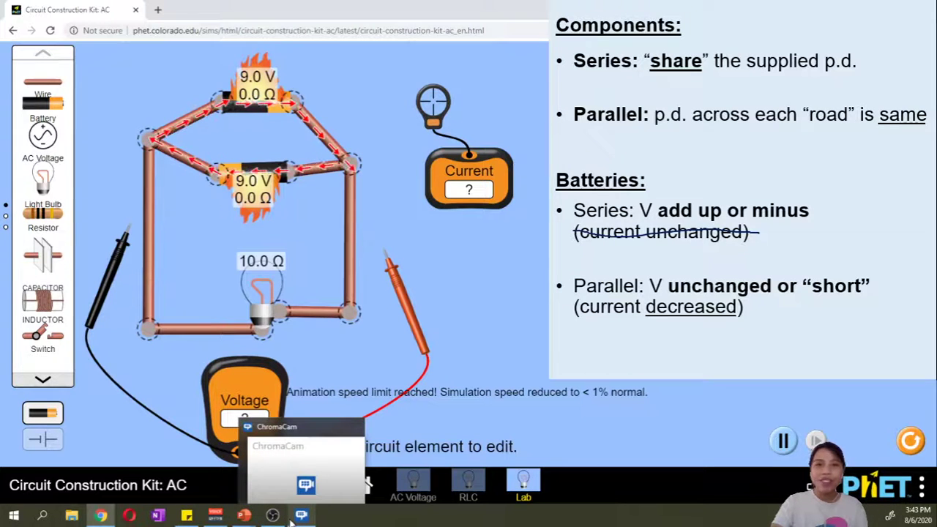